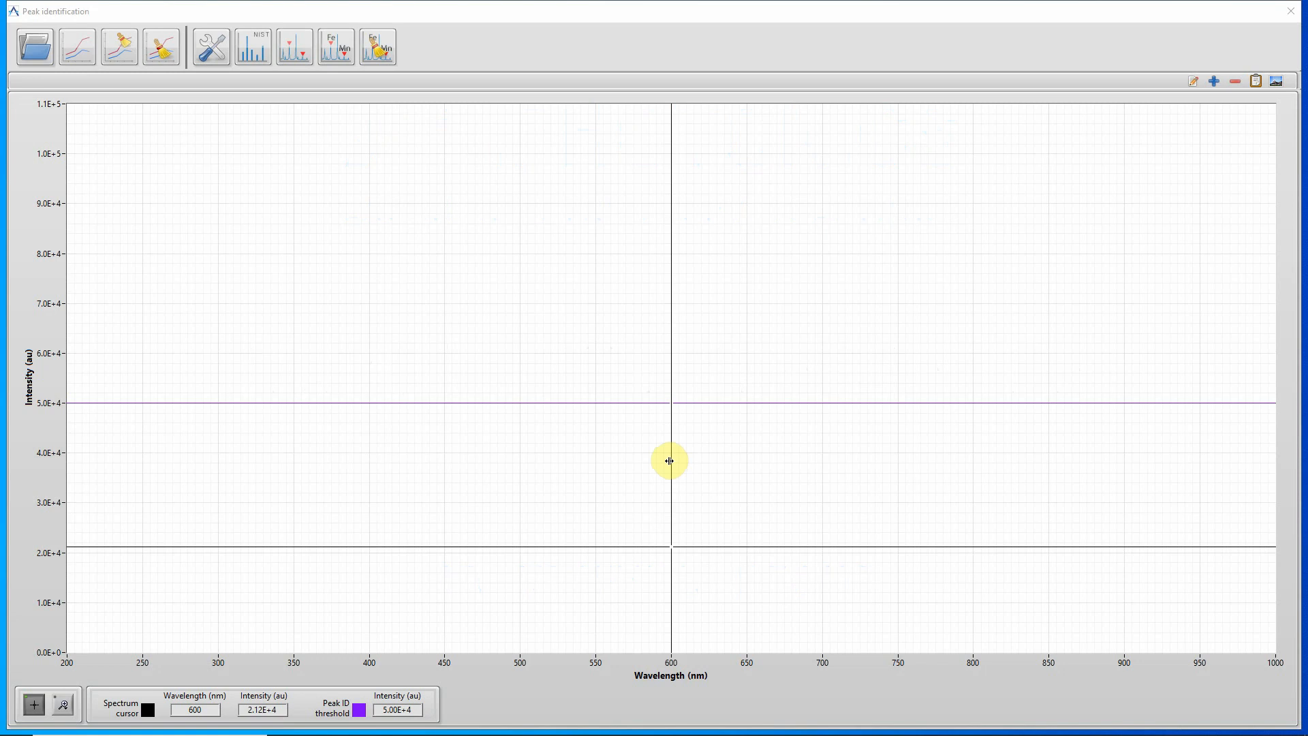
- Open the Cu spectrum text file from the APL folder
{"action": "left_click", "coordinate": [39, 47]}
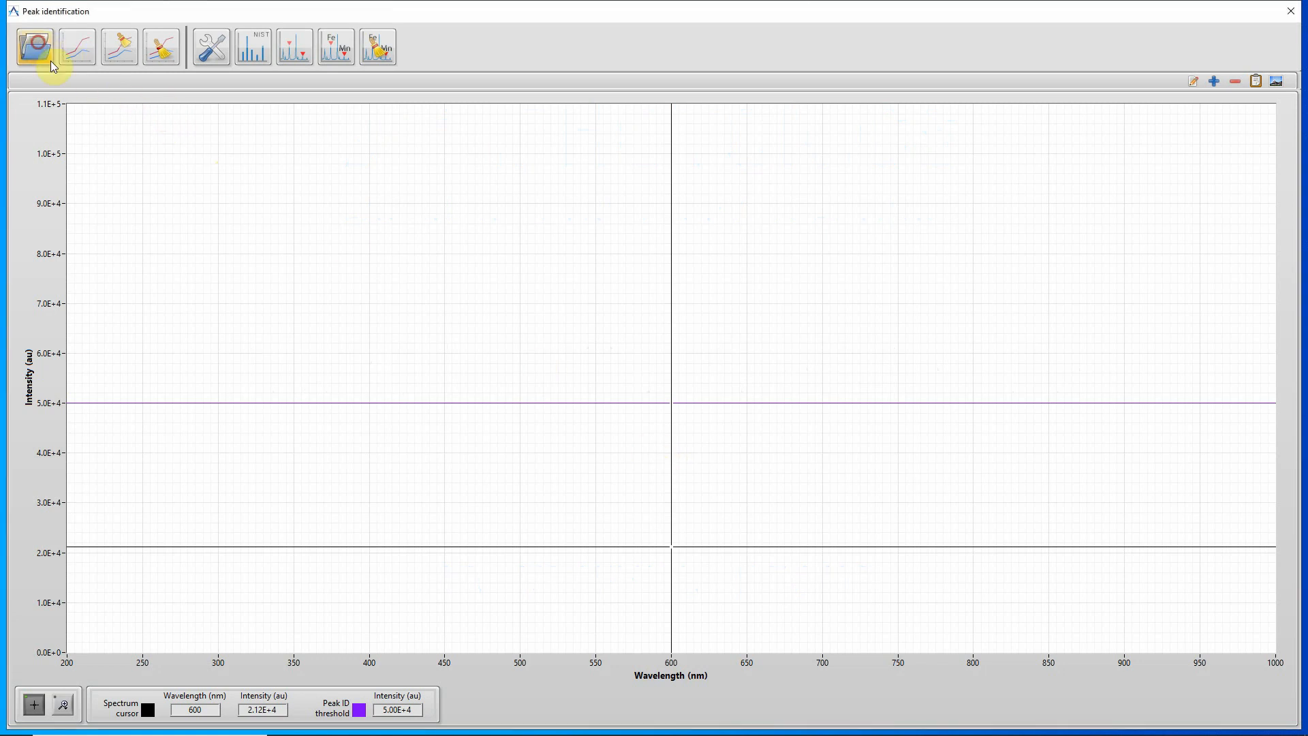
{"action": "left_click", "coordinate": [298, 228]}
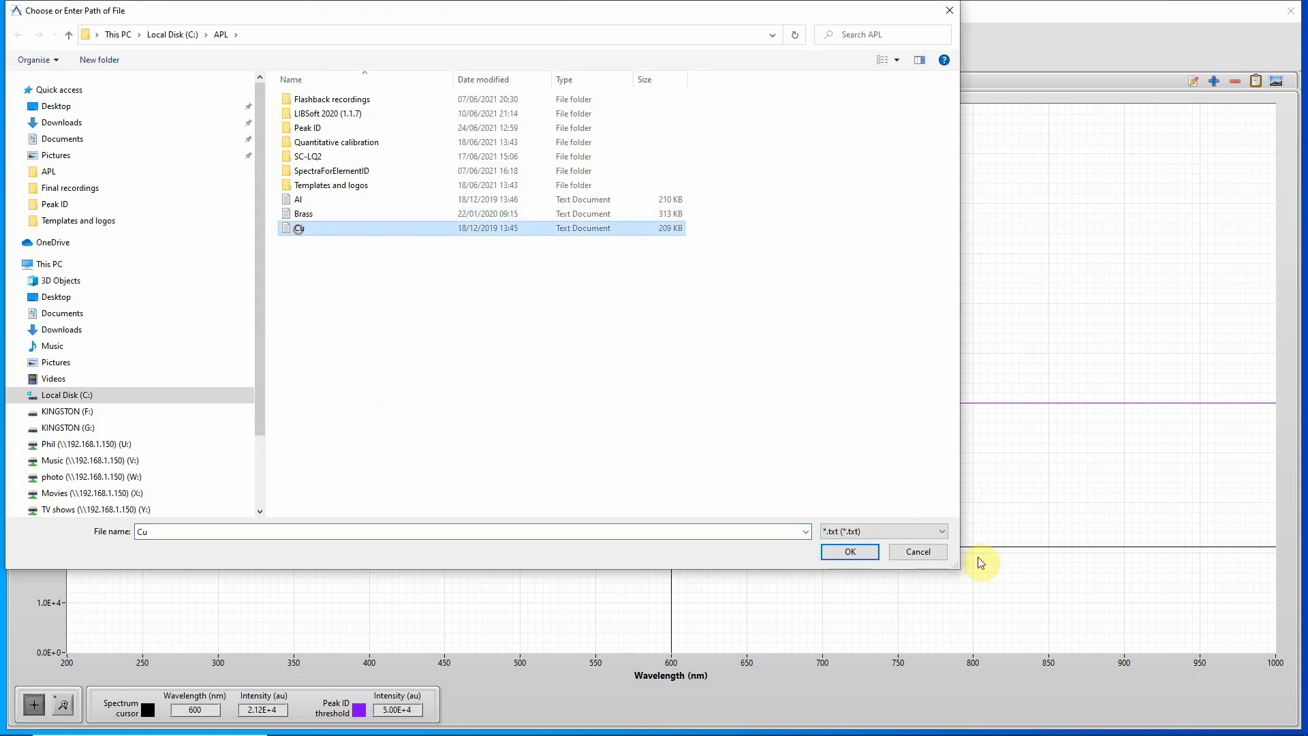
{"action": "left_click", "coordinate": [851, 552]}
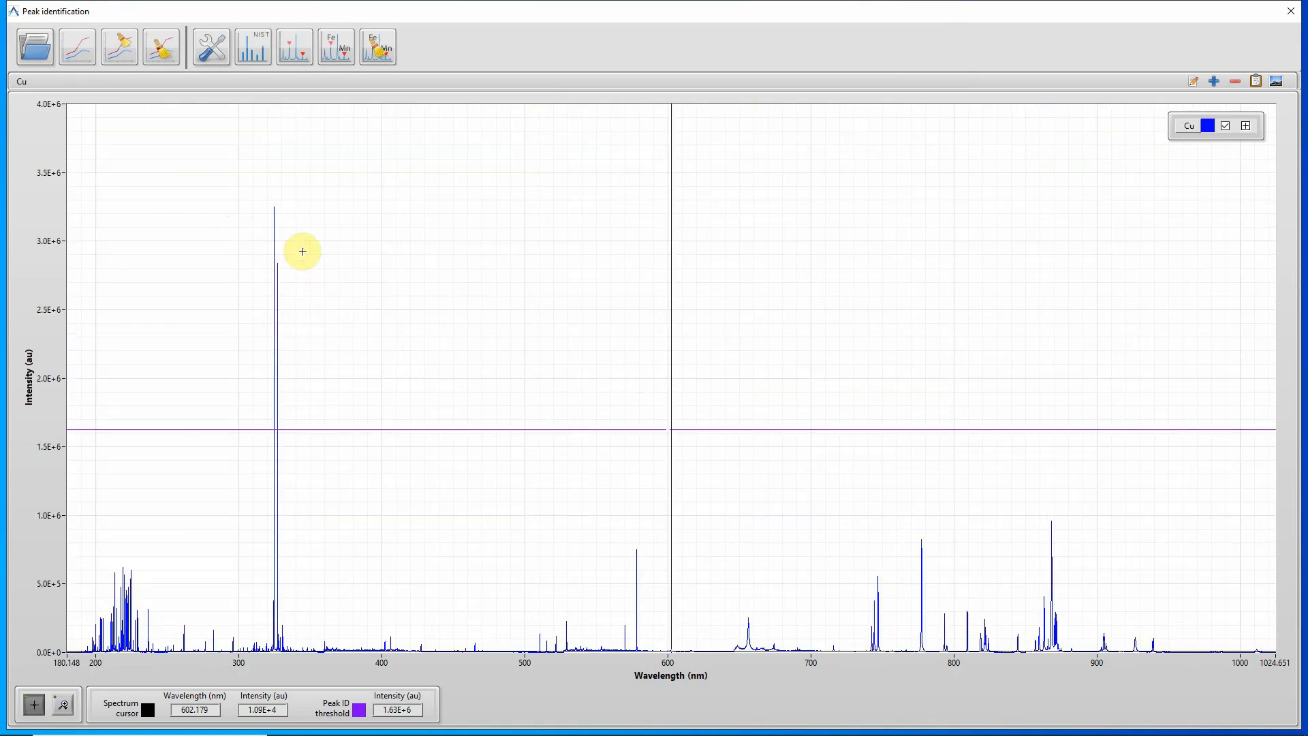
- Select copper (Cu) as the element to match in the peak ID analysis configuration
{"action": "left_click", "coordinate": [208, 45]}
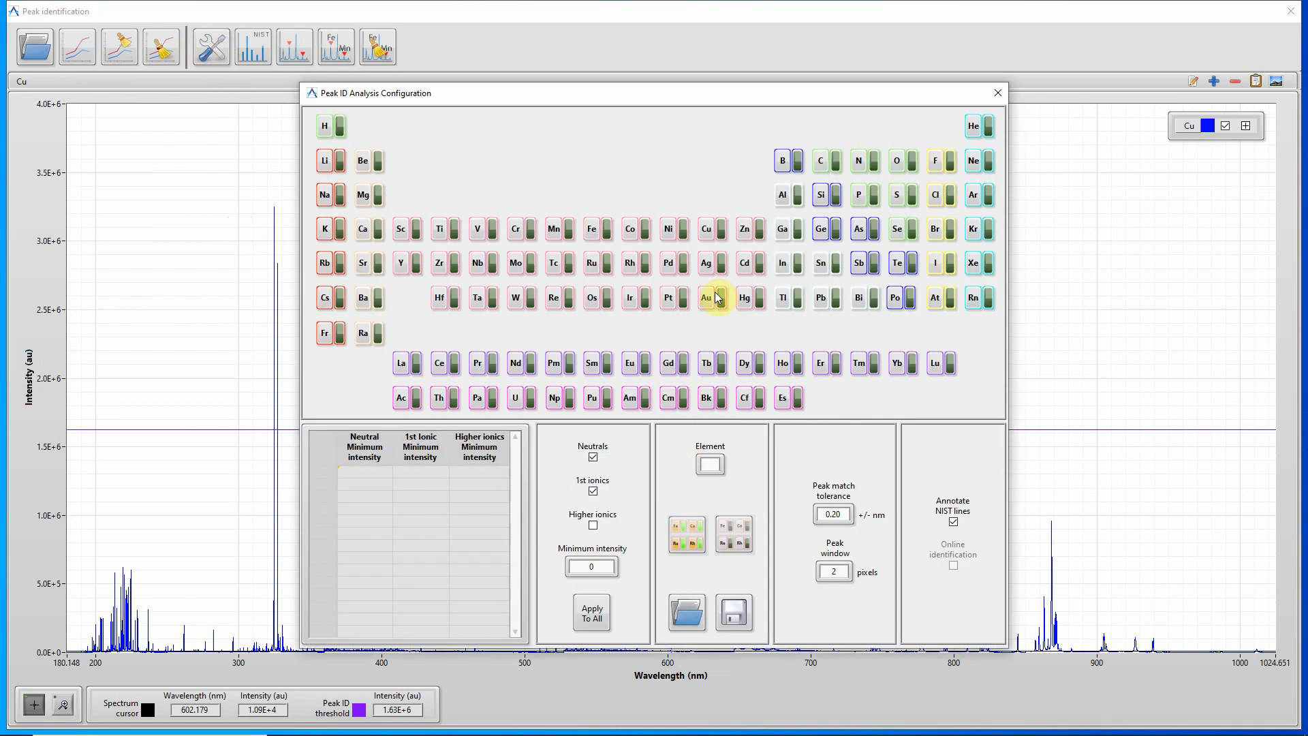
{"action": "left_click", "coordinate": [707, 229]}
{"action": "left_click", "coordinate": [205, 238]}
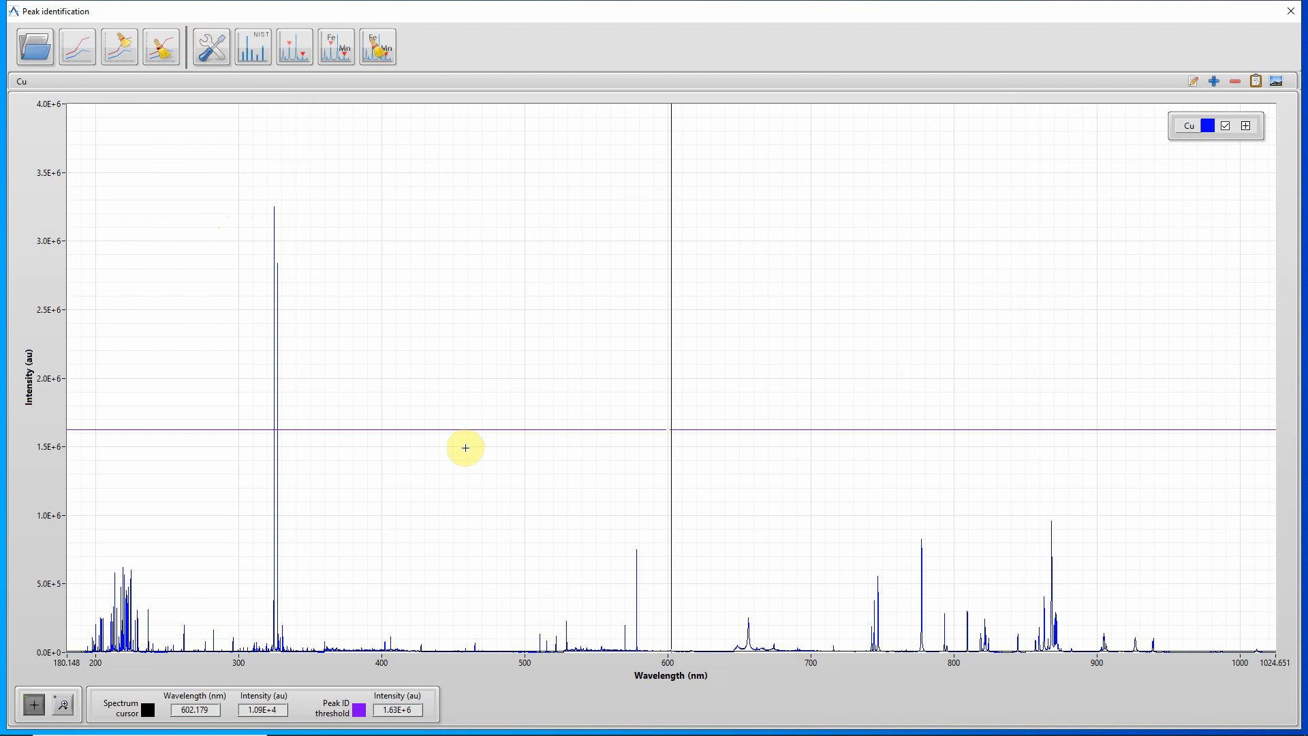
- Find and identify the peaks above a peak ID threshold of 7E5
{"action": "left_click", "coordinate": [420, 711]}
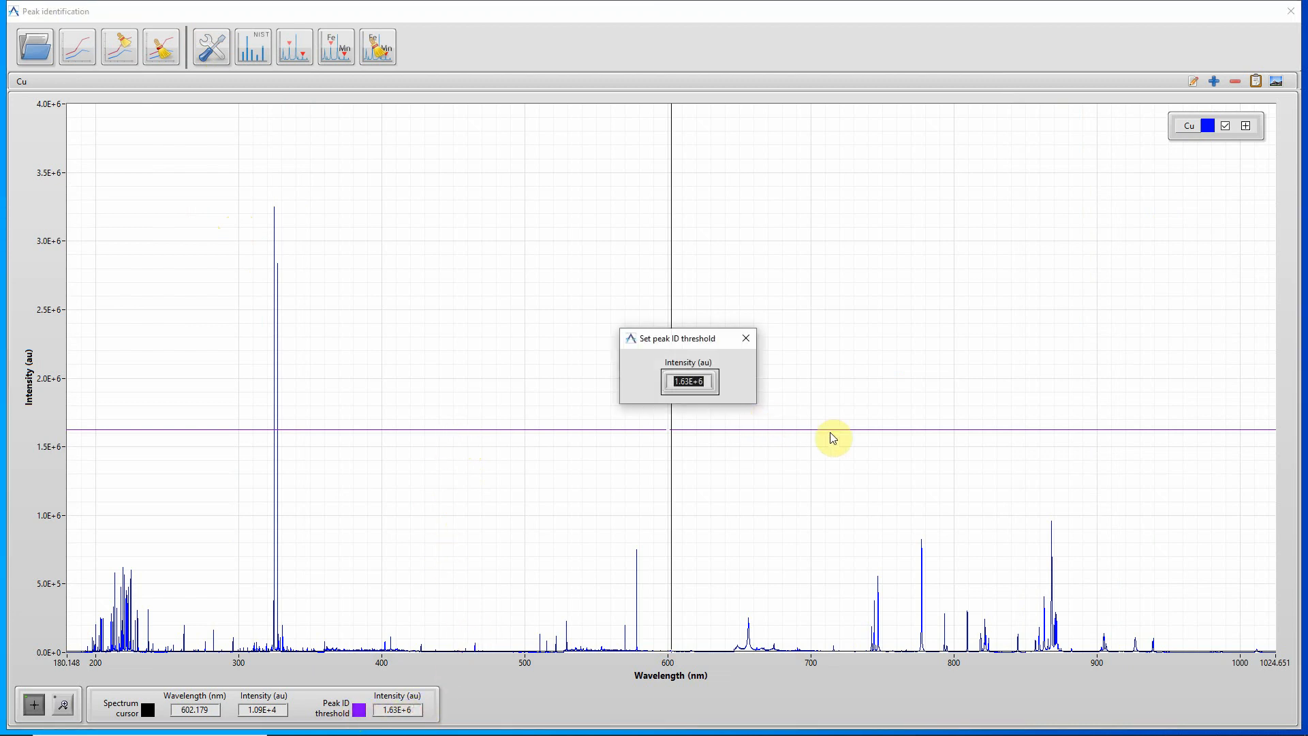
{"action": "type", "text": "7e5"}
{"action": "key", "text": "Return"}
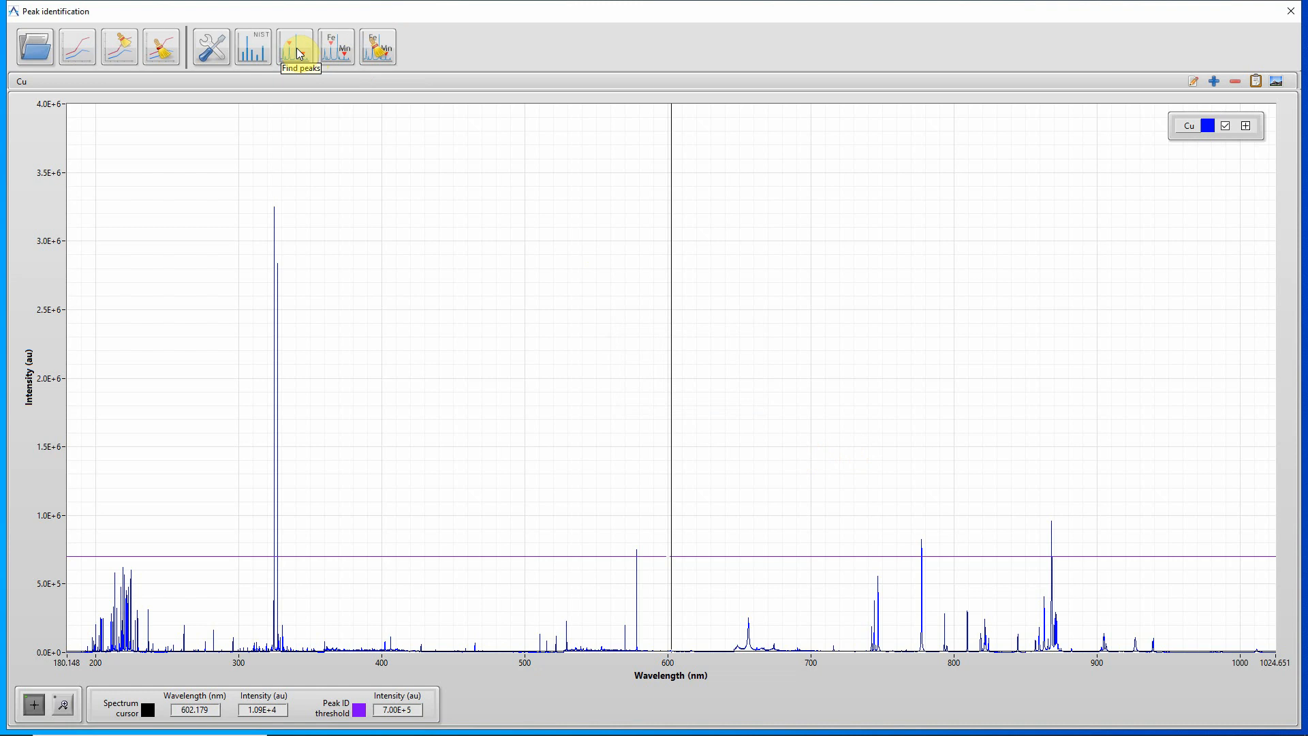
{"action": "left_click", "coordinate": [299, 52]}
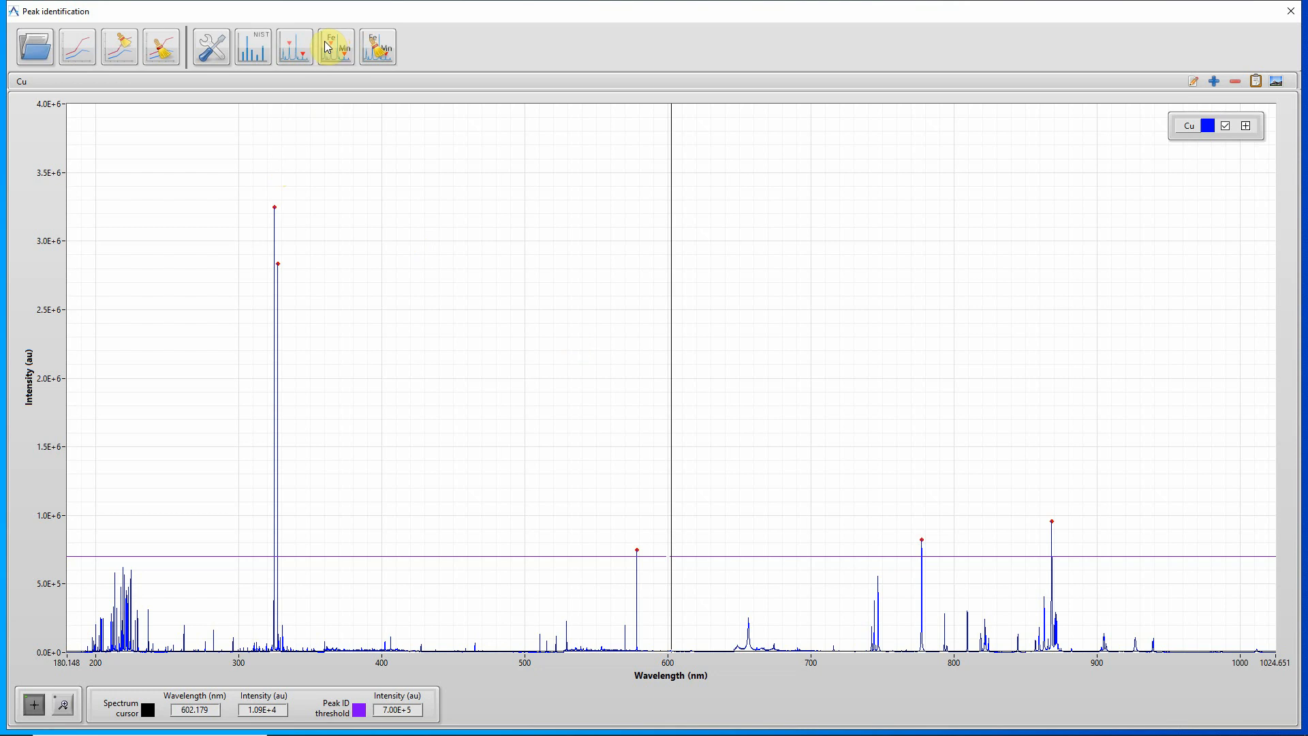
{"action": "left_click", "coordinate": [325, 47]}
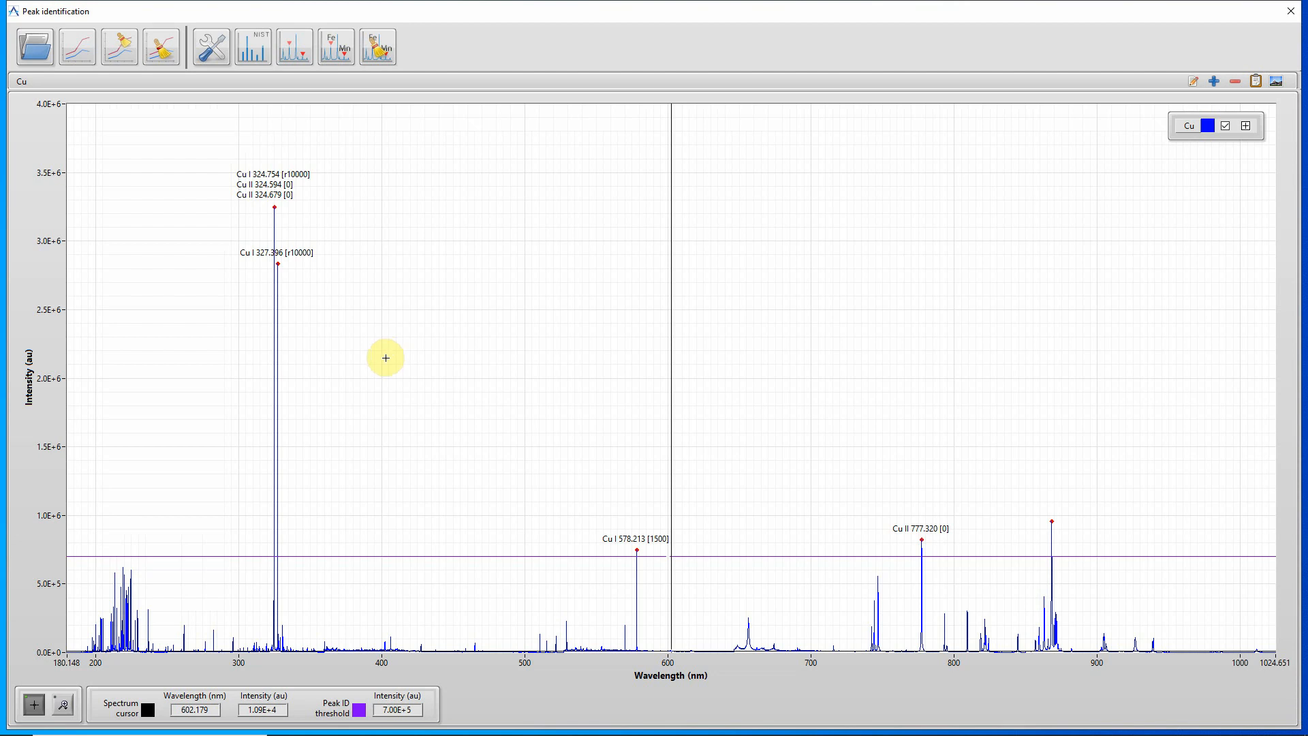
- Set the wavelength axis range to 310–330 nm
{"action": "double_click", "coordinate": [70, 662]}
{"action": "type", "text": "310"}
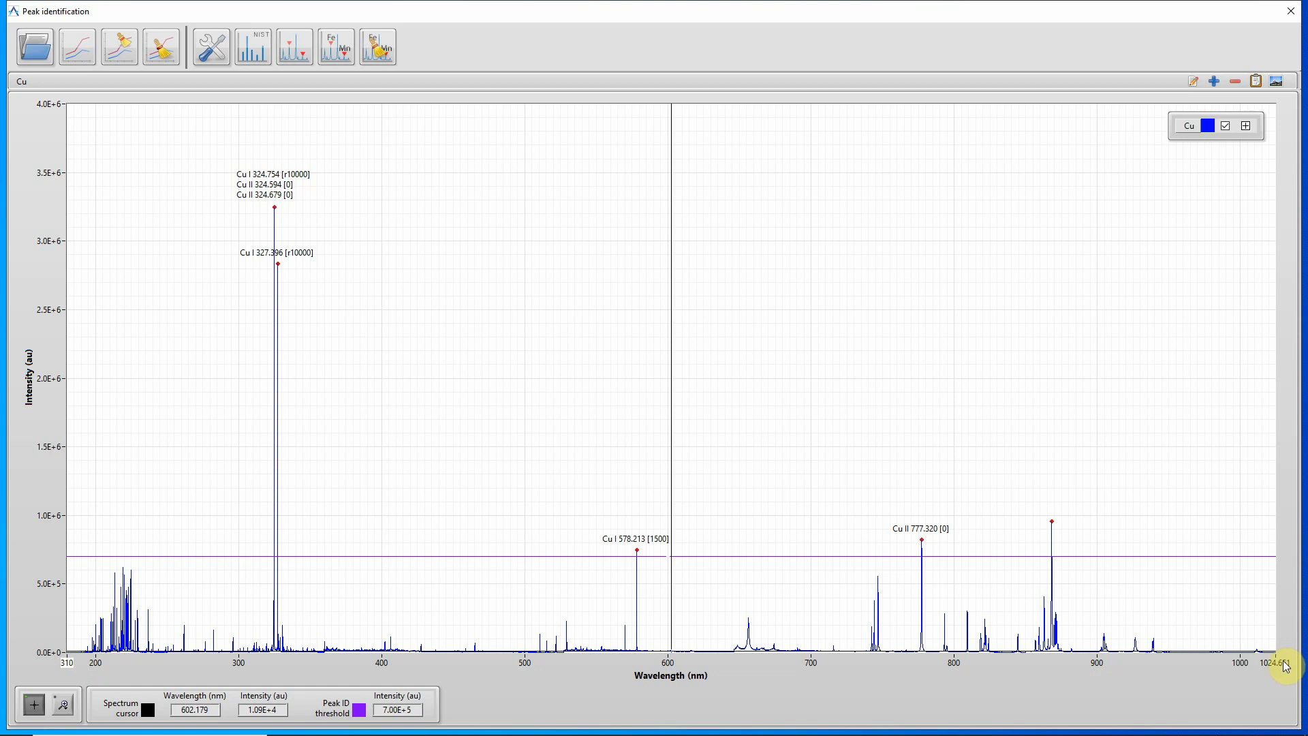
{"action": "left_click", "coordinate": [1284, 662]}
{"action": "double_click", "coordinate": [1281, 662]}
{"action": "type", "text": "330"}
{"action": "key", "text": "Return"}
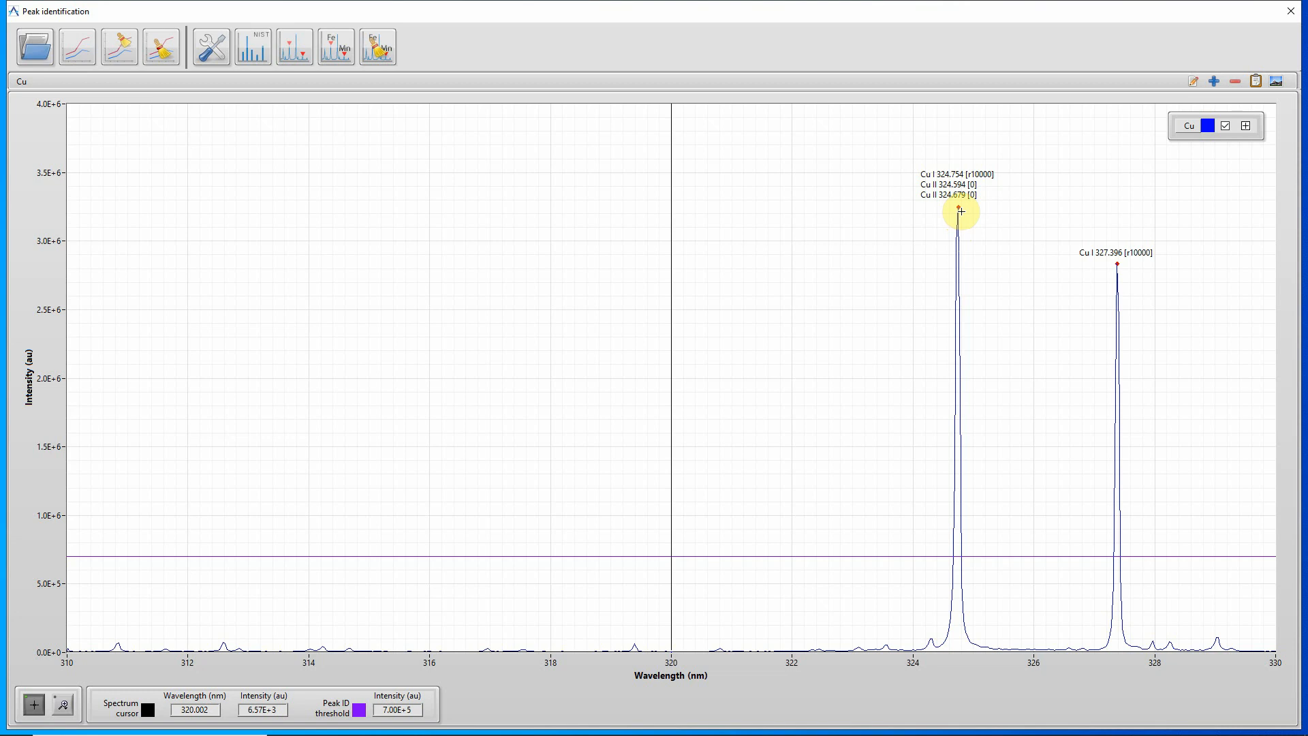
- Set copper's neutral and 1st ionic minimum intensities to 500, and re-identify the peaks within the 310–330 nm range
{"action": "left_click", "coordinate": [218, 49]}
{"action": "double_click", "coordinate": [431, 472]}
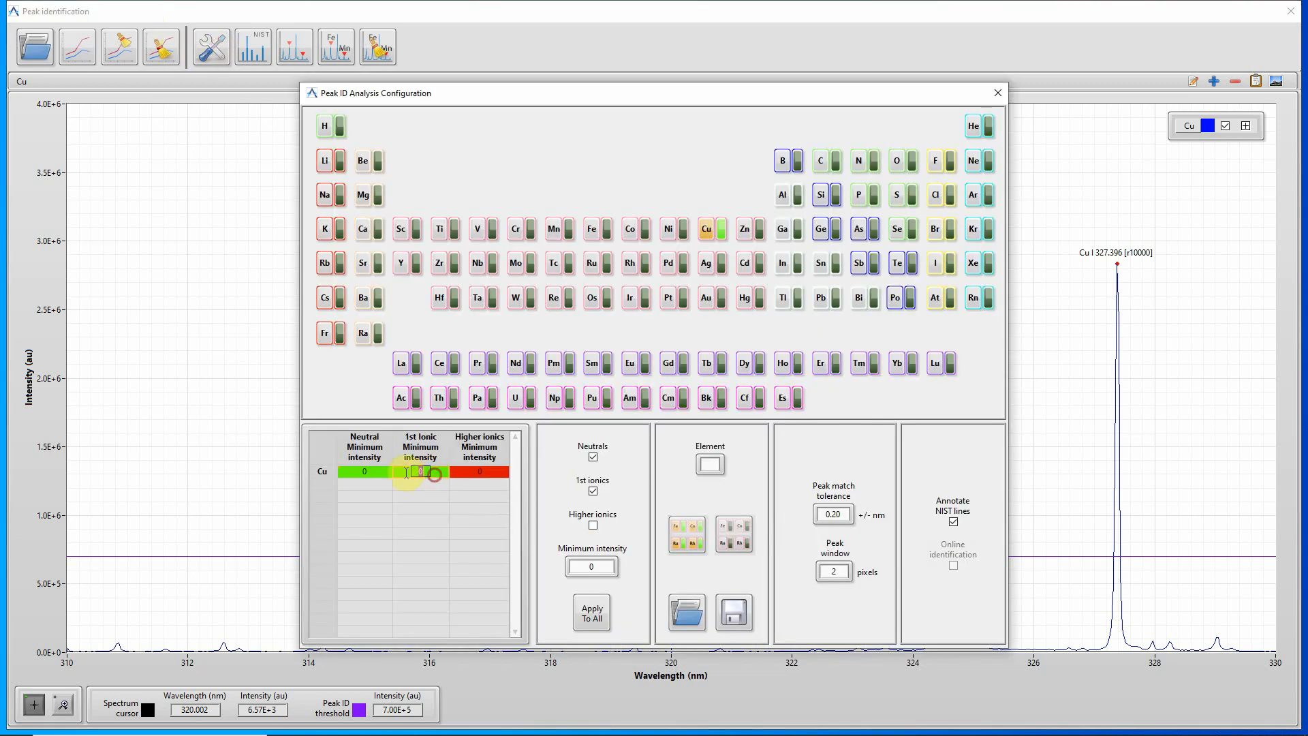
{"action": "type", "text": "500"}
{"action": "double_click", "coordinate": [365, 472]}
{"action": "type", "text": "500"}
{"action": "left_click", "coordinate": [219, 277]}
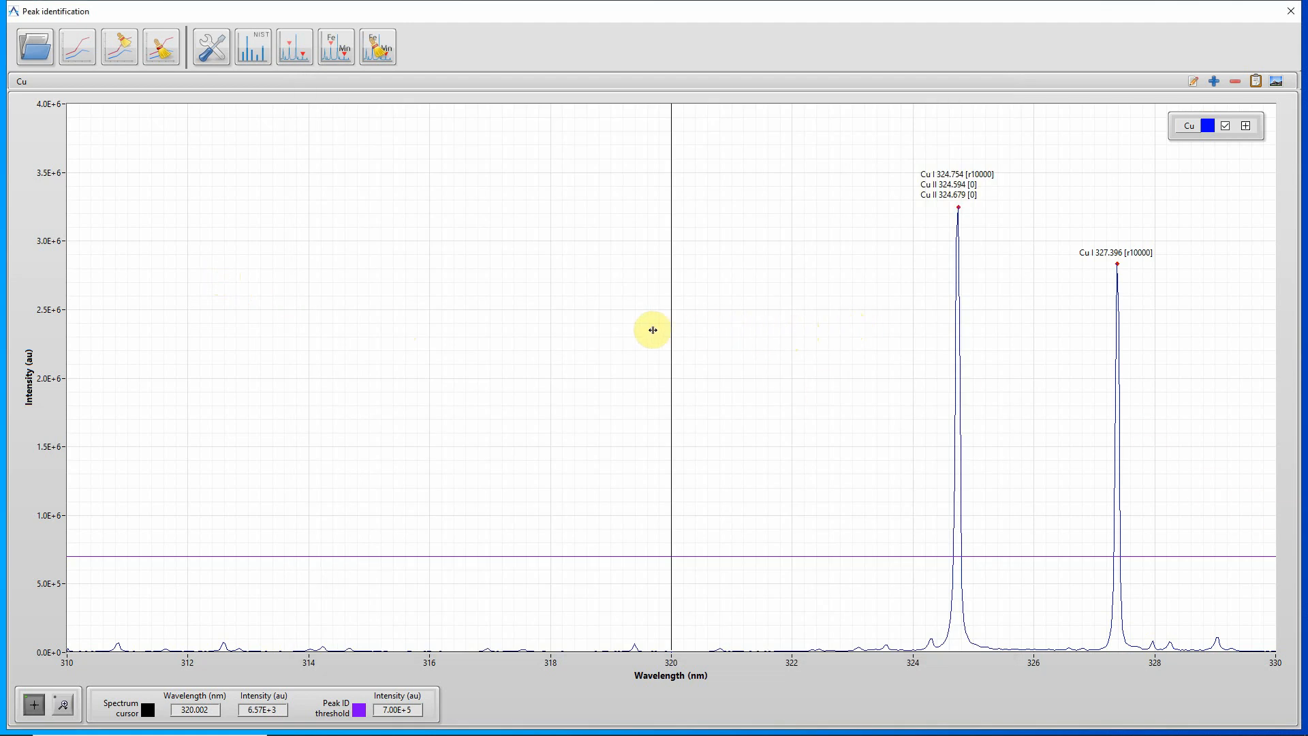
{"action": "left_click", "coordinate": [339, 50]}
{"action": "left_click", "coordinate": [630, 397]}
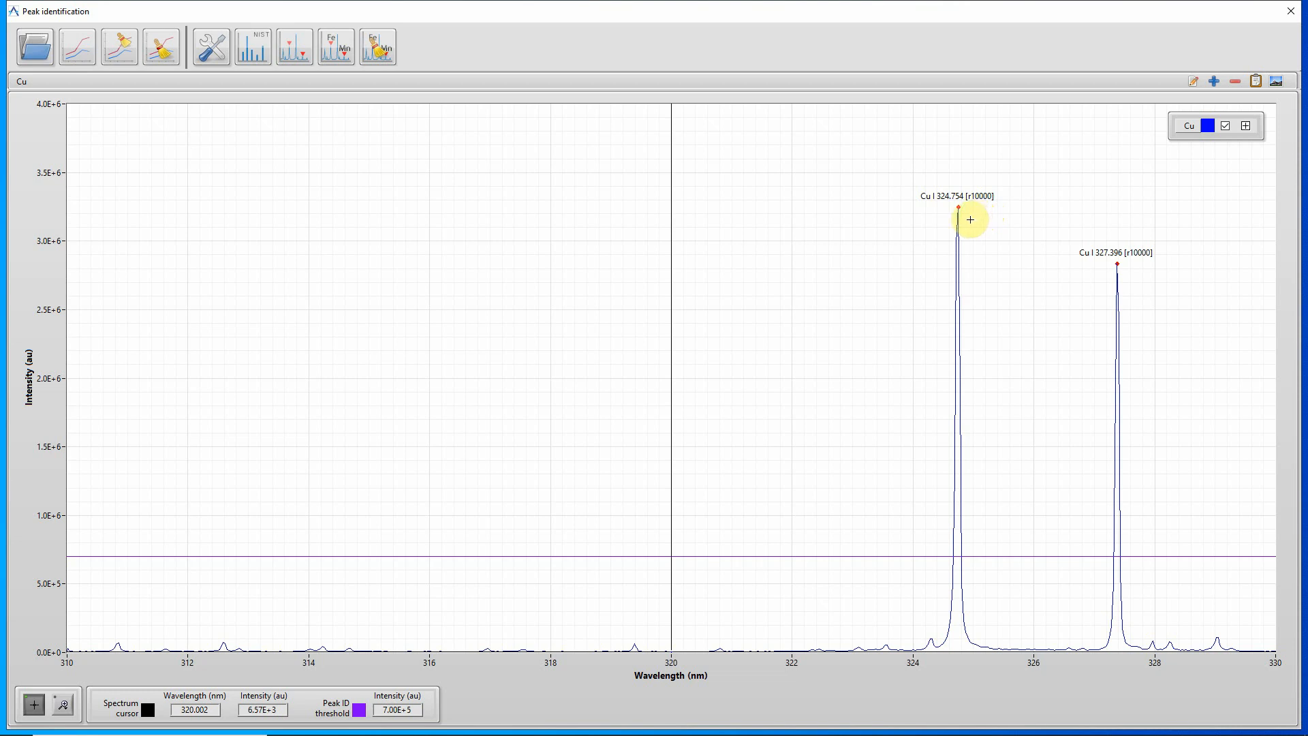
- Restore the full wavelength range and re-identify the peaks across the whole spectrum
{"action": "left_click", "coordinate": [64, 709]}
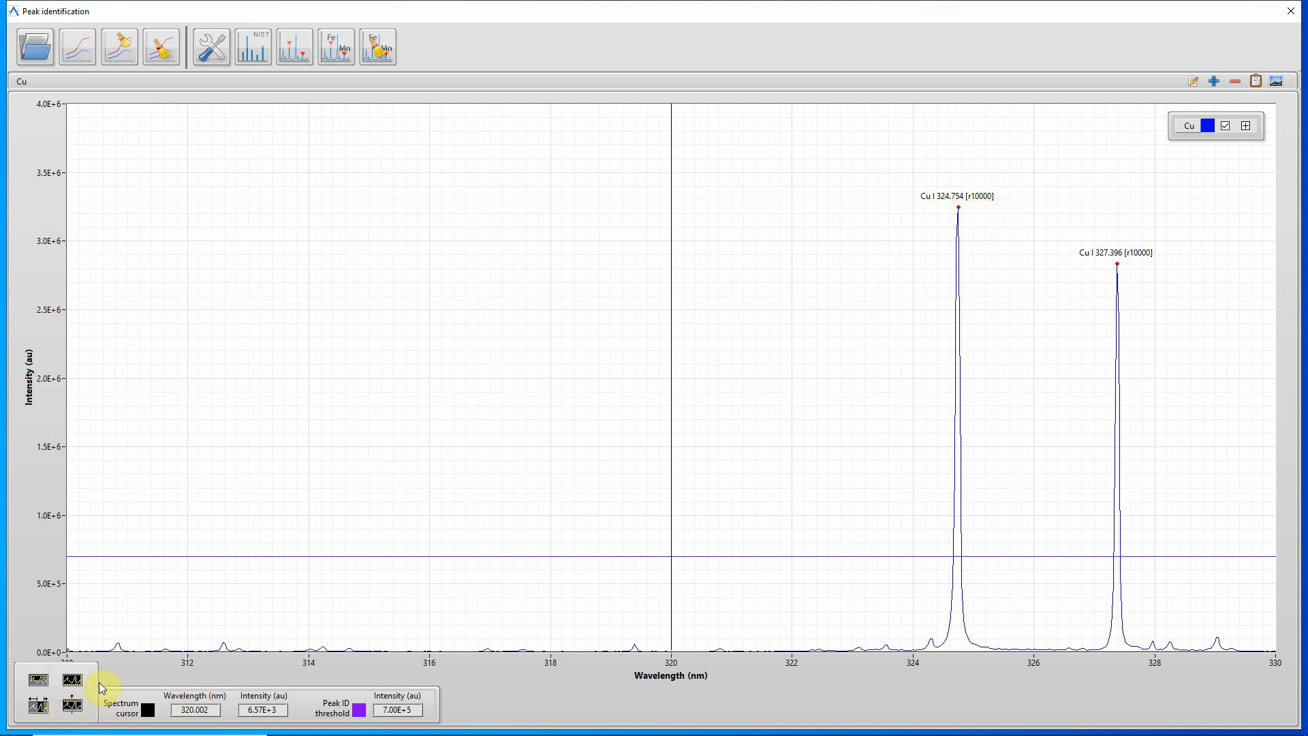
{"action": "left_click", "coordinate": [72, 681]}
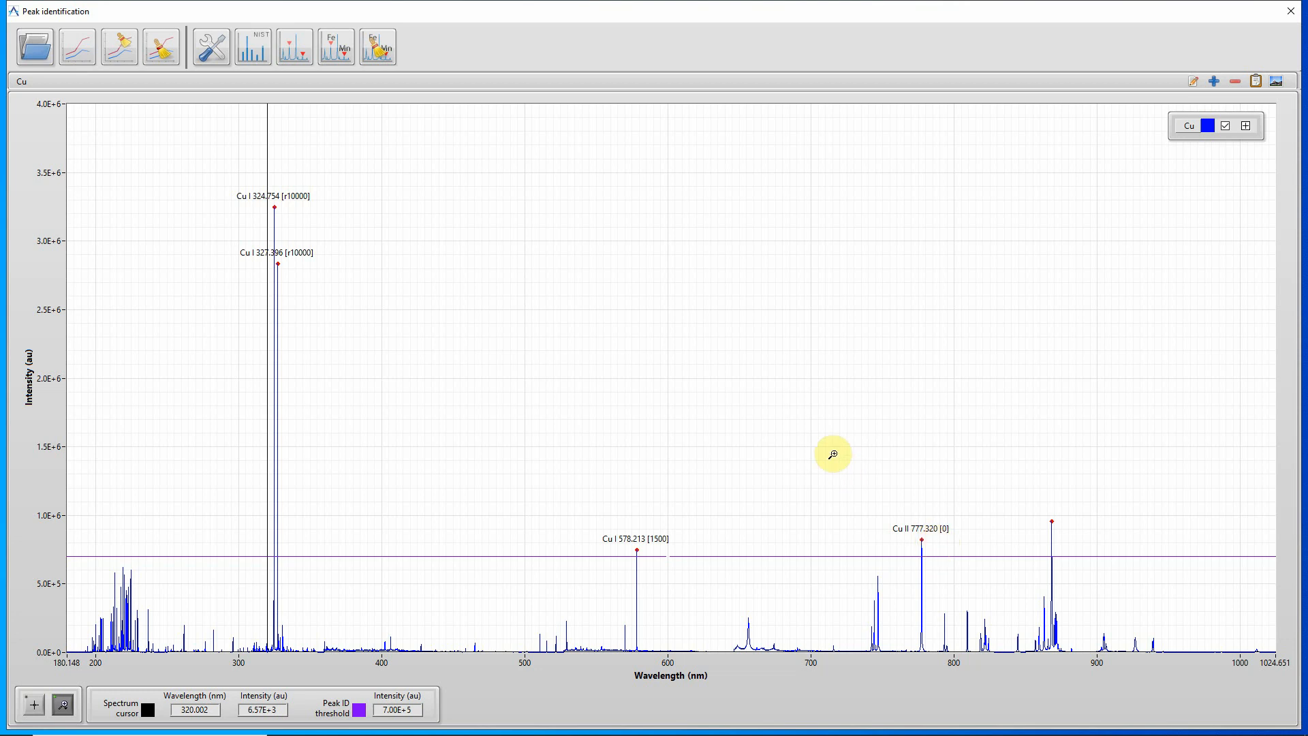
{"action": "left_click", "coordinate": [336, 47]}
{"action": "left_click", "coordinate": [637, 402]}
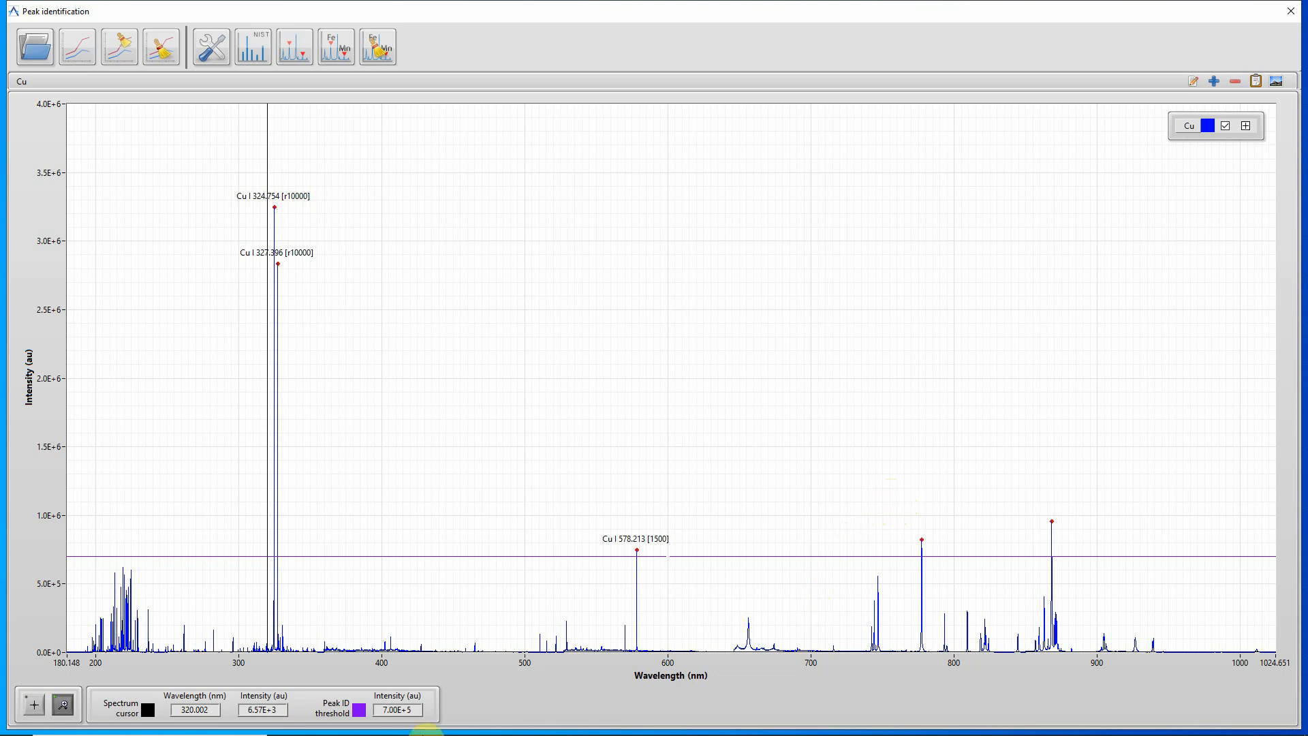
- Set the wavelength axis range to 740–800 nm
{"action": "double_click", "coordinate": [74, 661]}
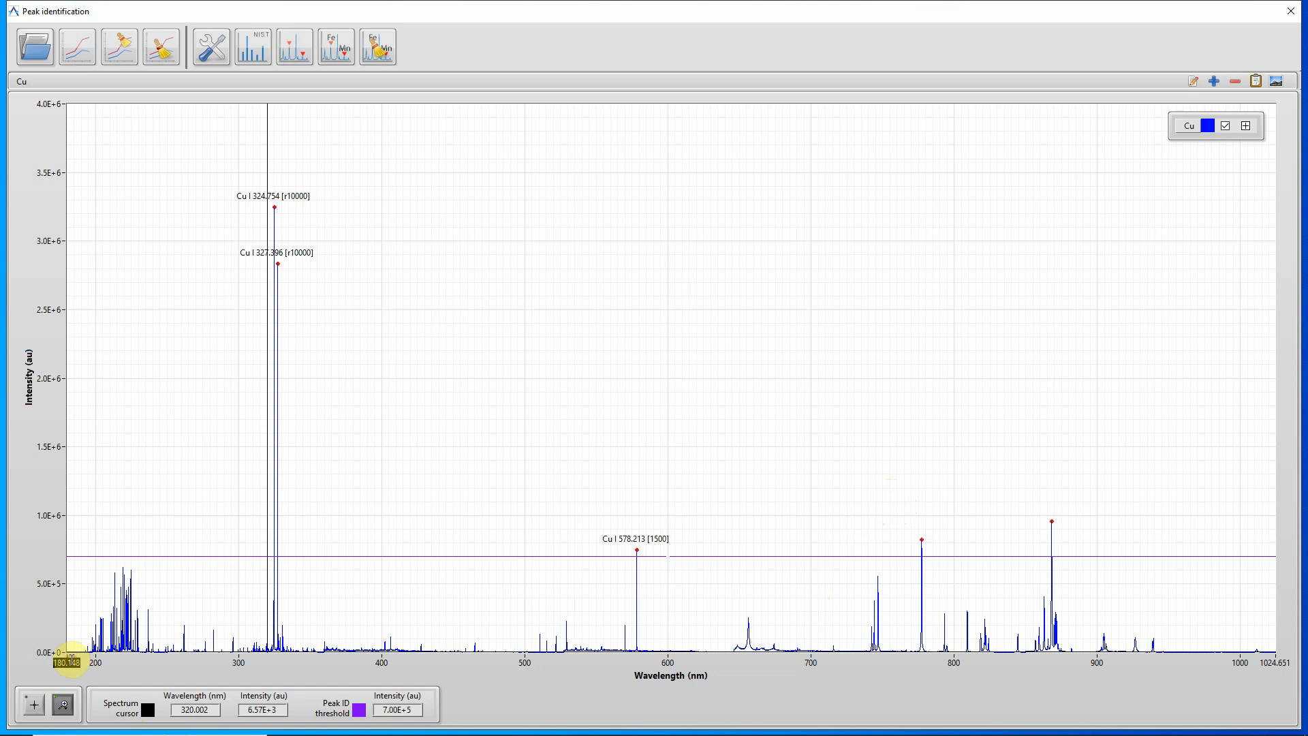
{"action": "type", "text": "740"}
{"action": "left_click", "coordinate": [1082, 575]}
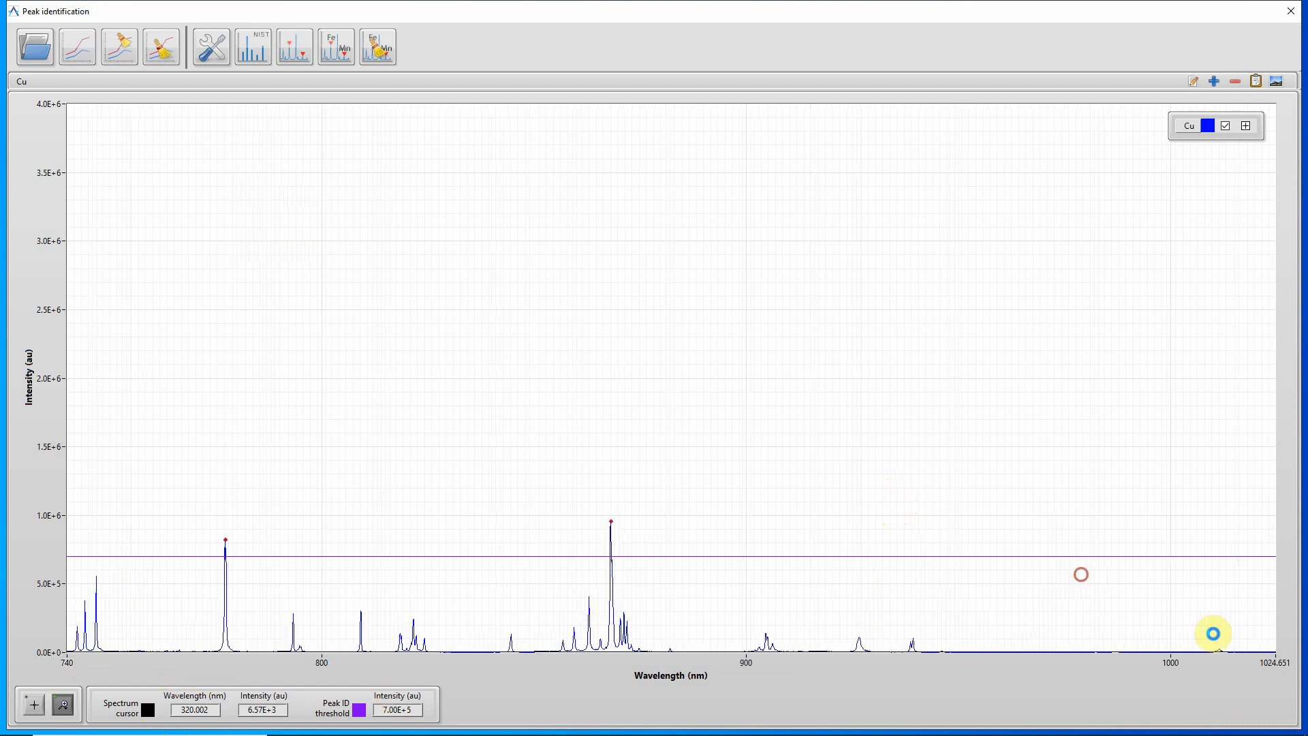
{"action": "double_click", "coordinate": [1266, 663]}
{"action": "type", "text": "800"}
{"action": "left_click", "coordinate": [1249, 705]}
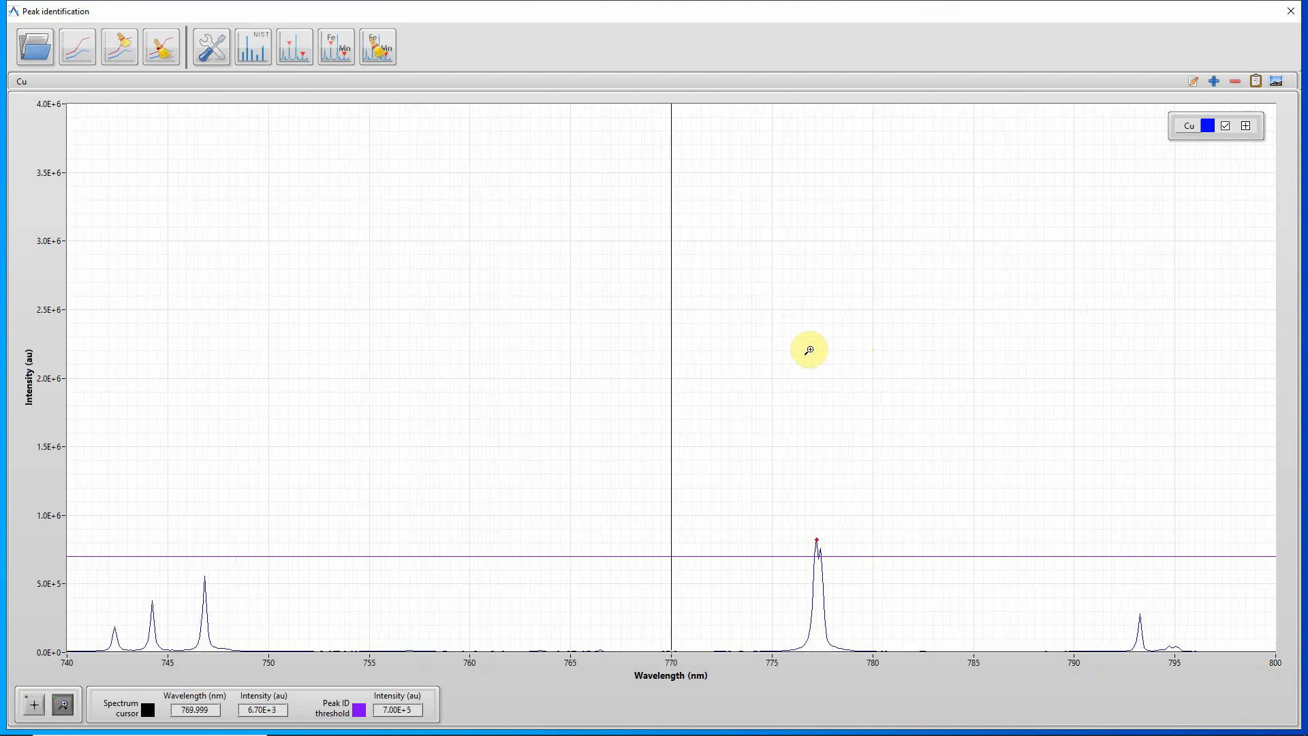
- Add nitrogen (N) and oxygen (O) to the analysis elements and re-identify the peaks in the displayed range
{"action": "left_click", "coordinate": [212, 48]}
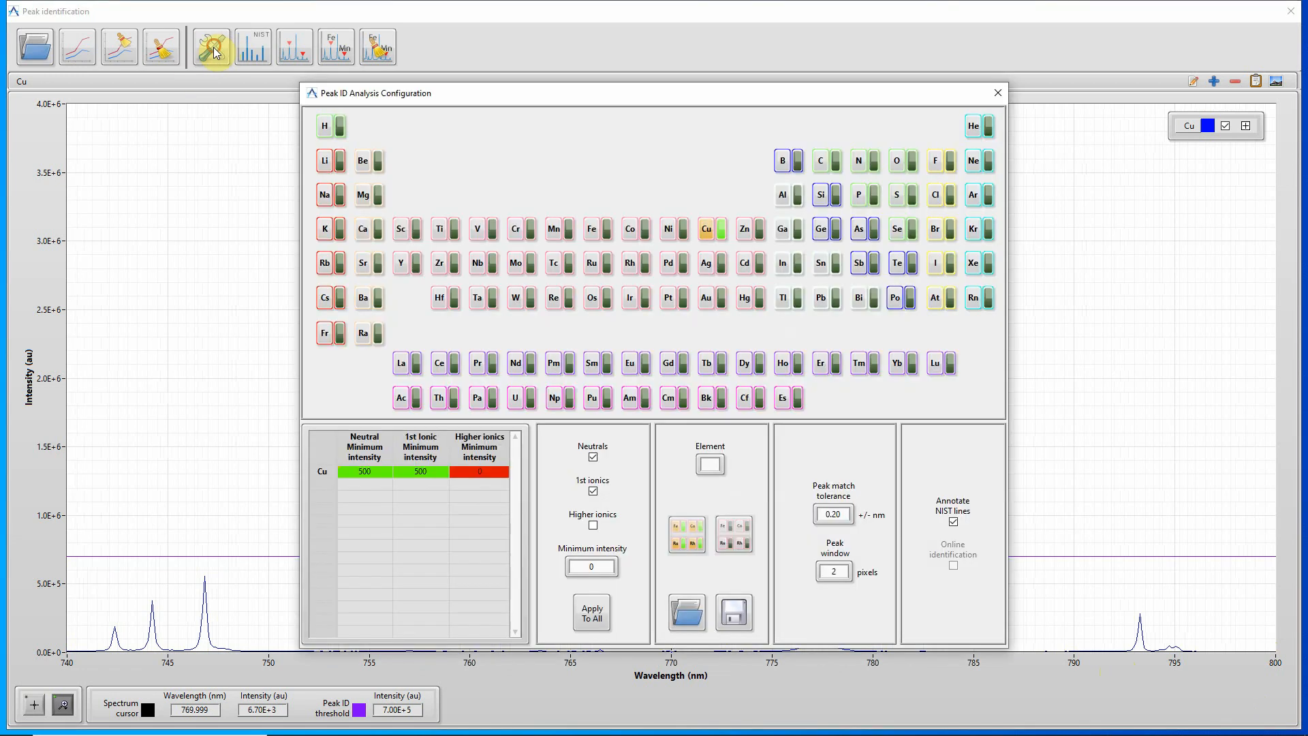
{"action": "left_click", "coordinate": [859, 162]}
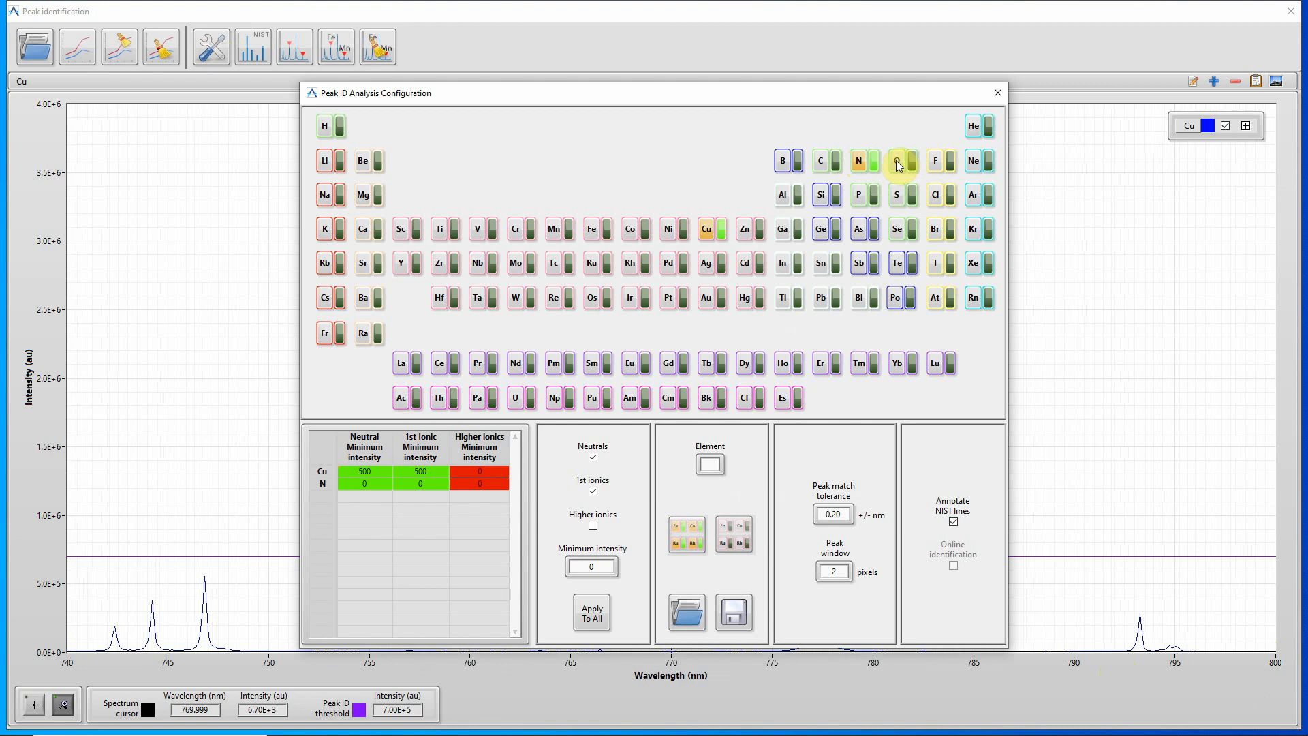
{"action": "left_click", "coordinate": [898, 163]}
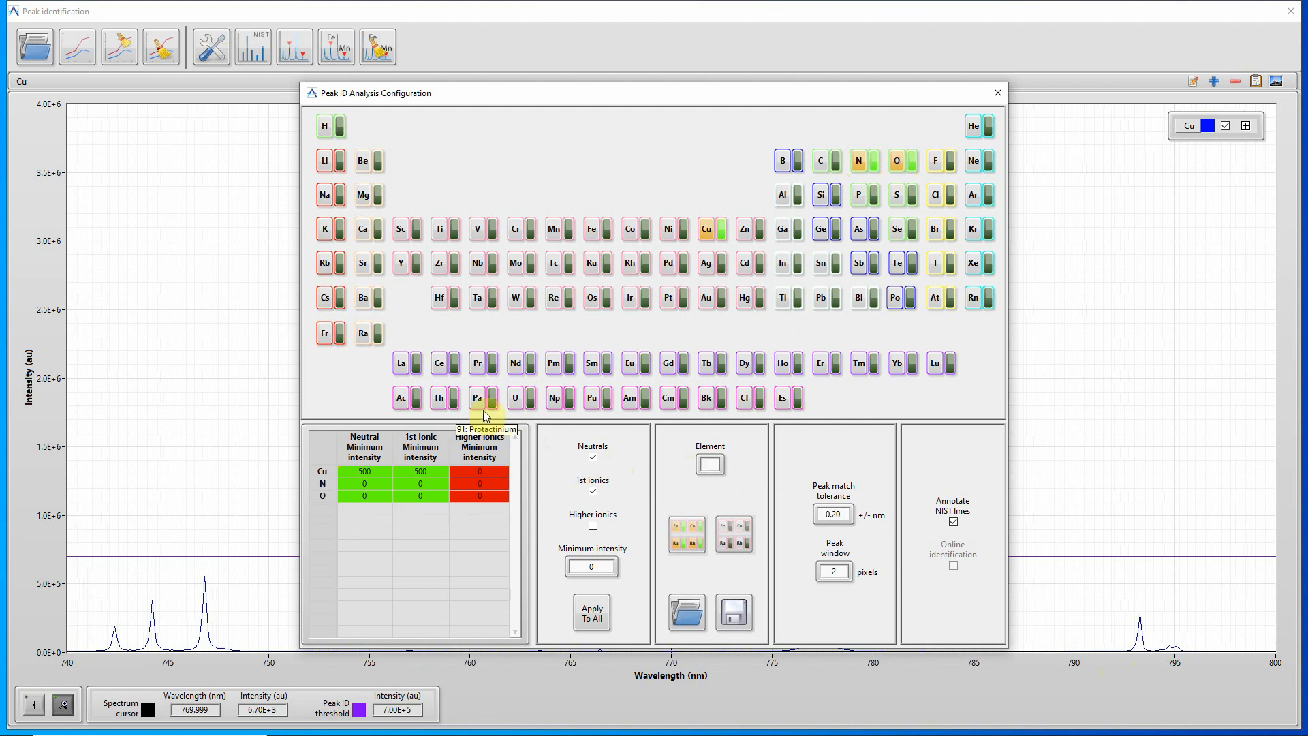
{"action": "left_click", "coordinate": [187, 314]}
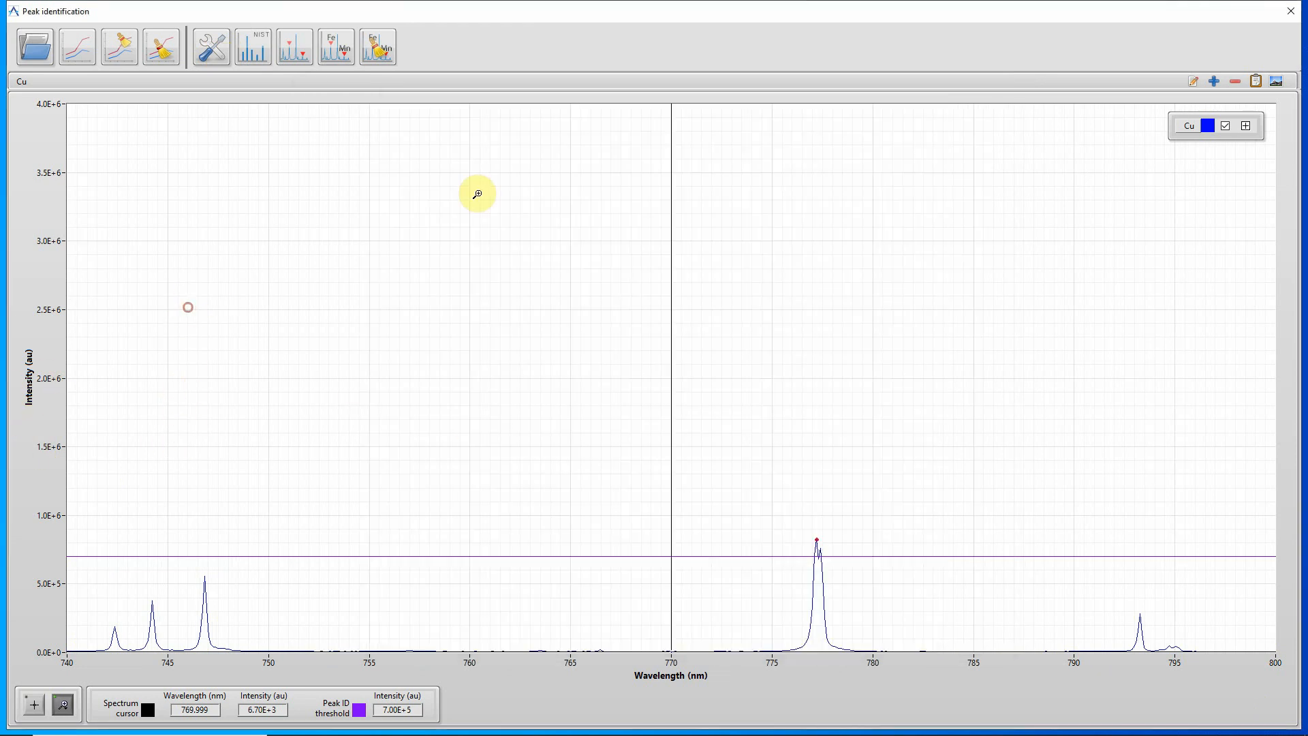
{"action": "left_click", "coordinate": [339, 56]}
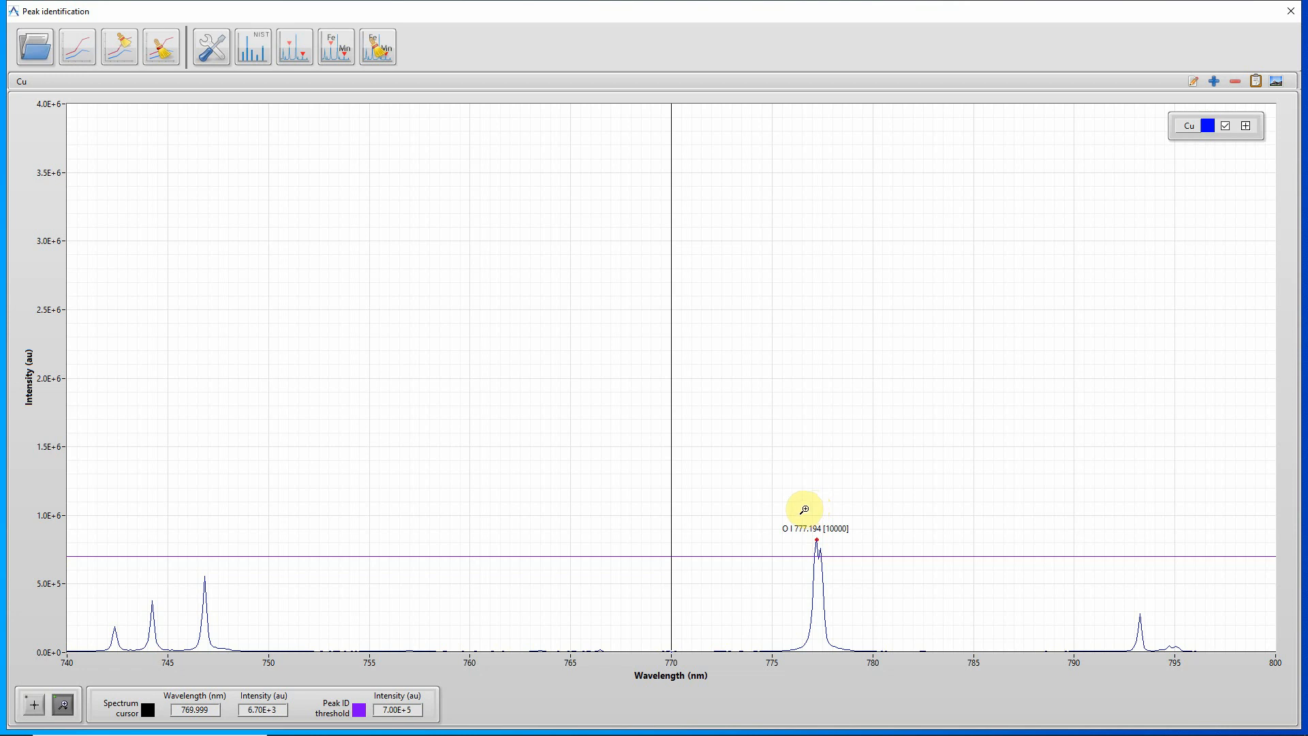
- Place the spectrum cursor on the peak at about 742.4 nm and add a peak marker and its annotation
{"action": "left_click", "coordinate": [34, 705]}
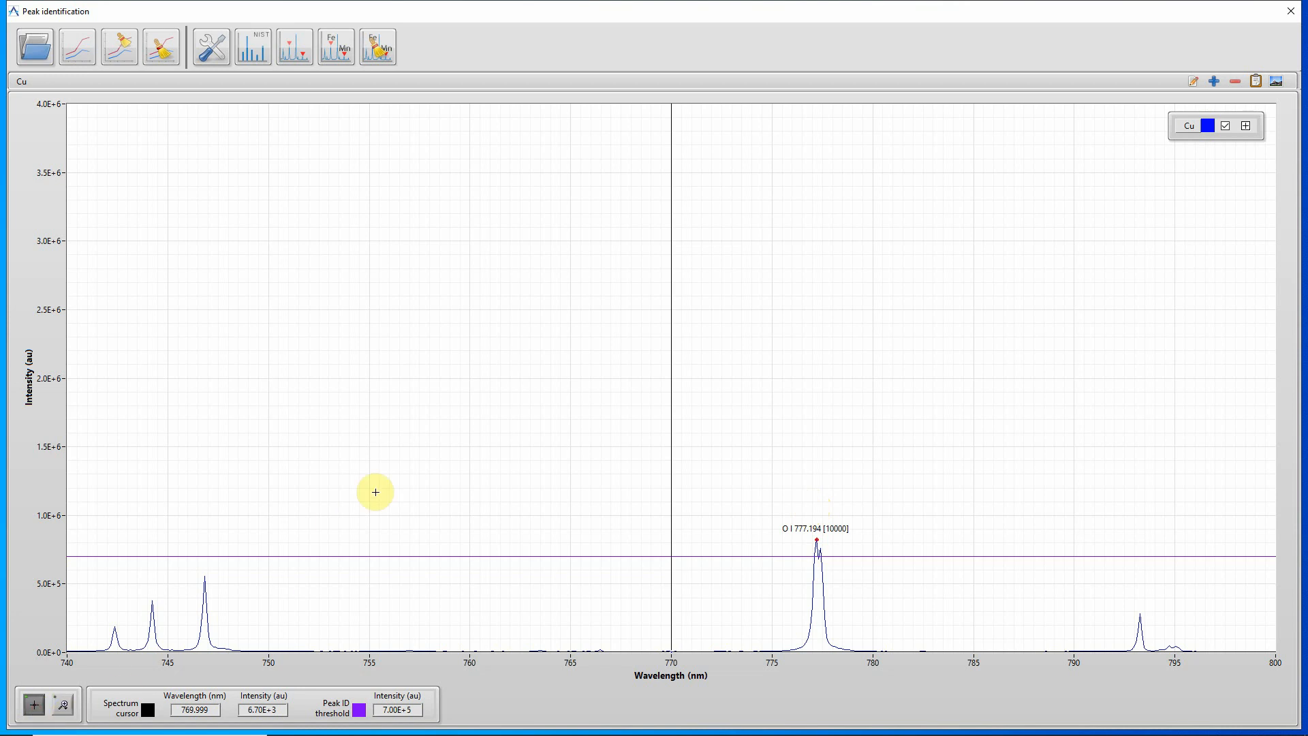
{"action": "left_click_drag", "start_coordinate": [670, 481], "coordinate": [114, 546]}
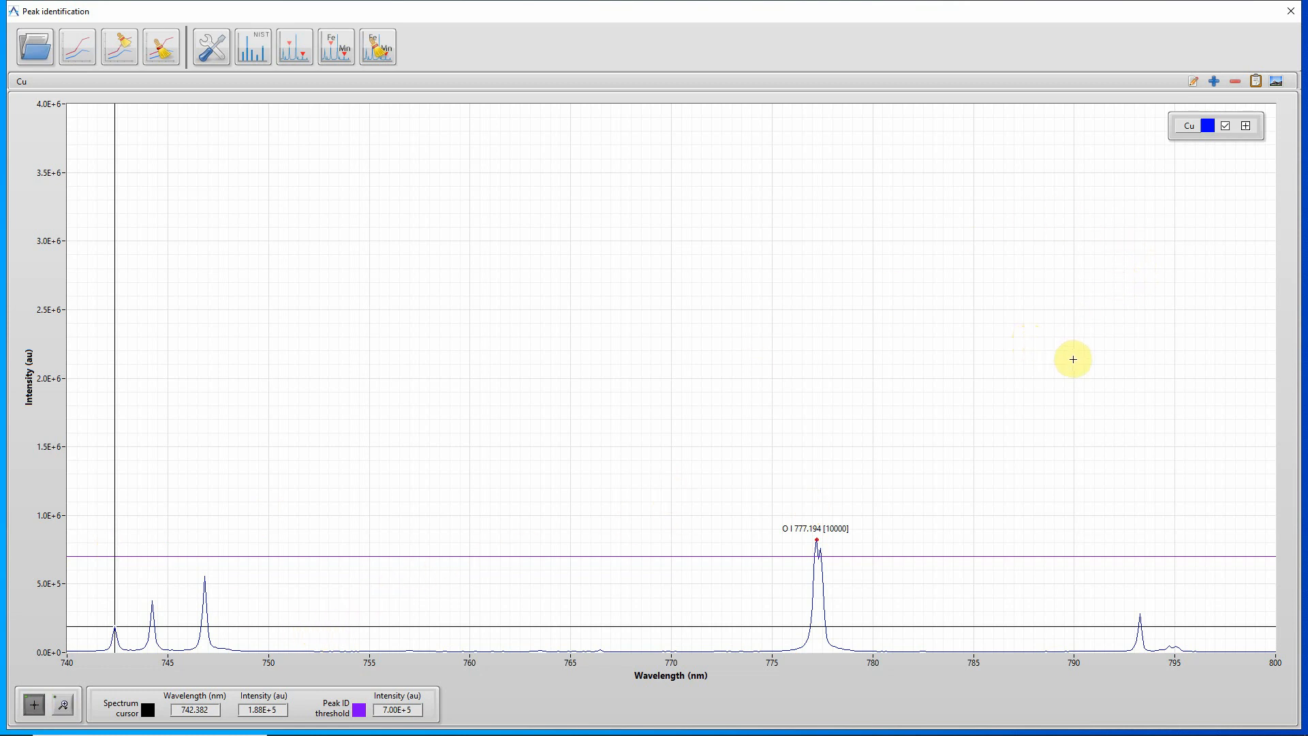
{"action": "left_click", "coordinate": [1216, 81]}
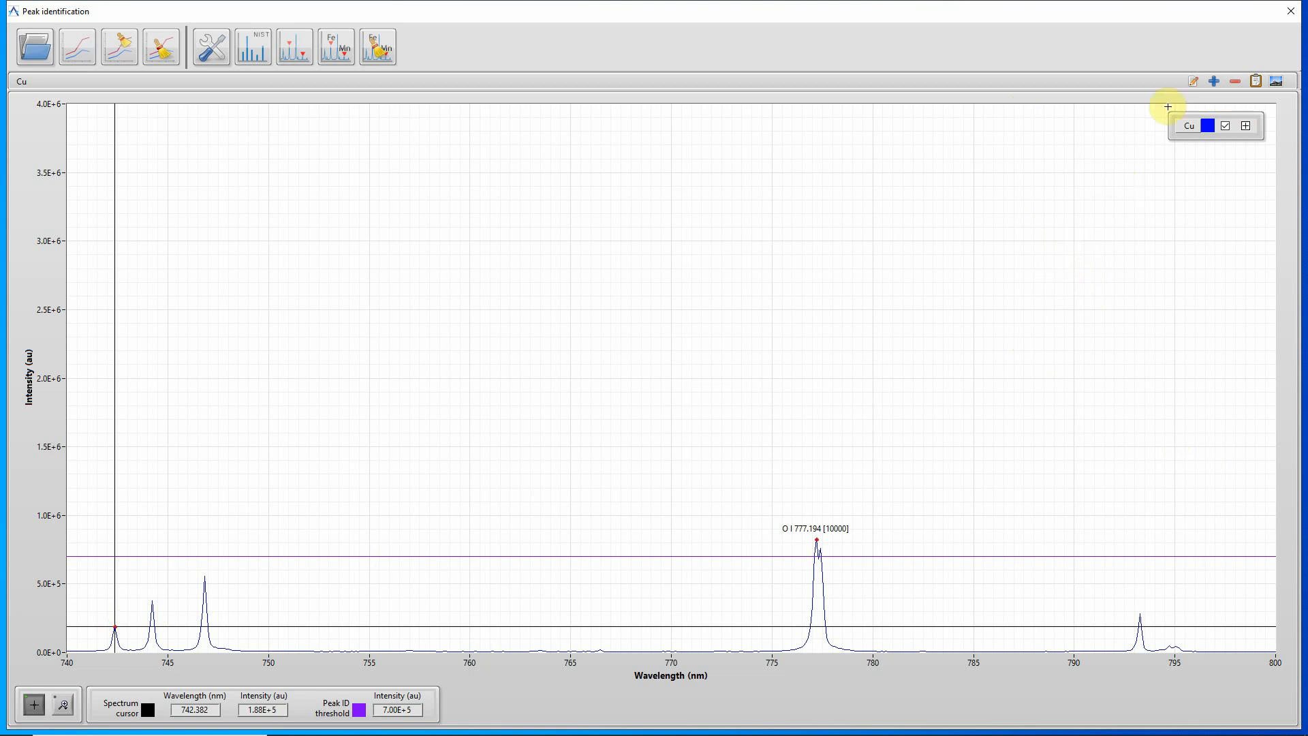
{"action": "left_click", "coordinate": [1216, 81]}
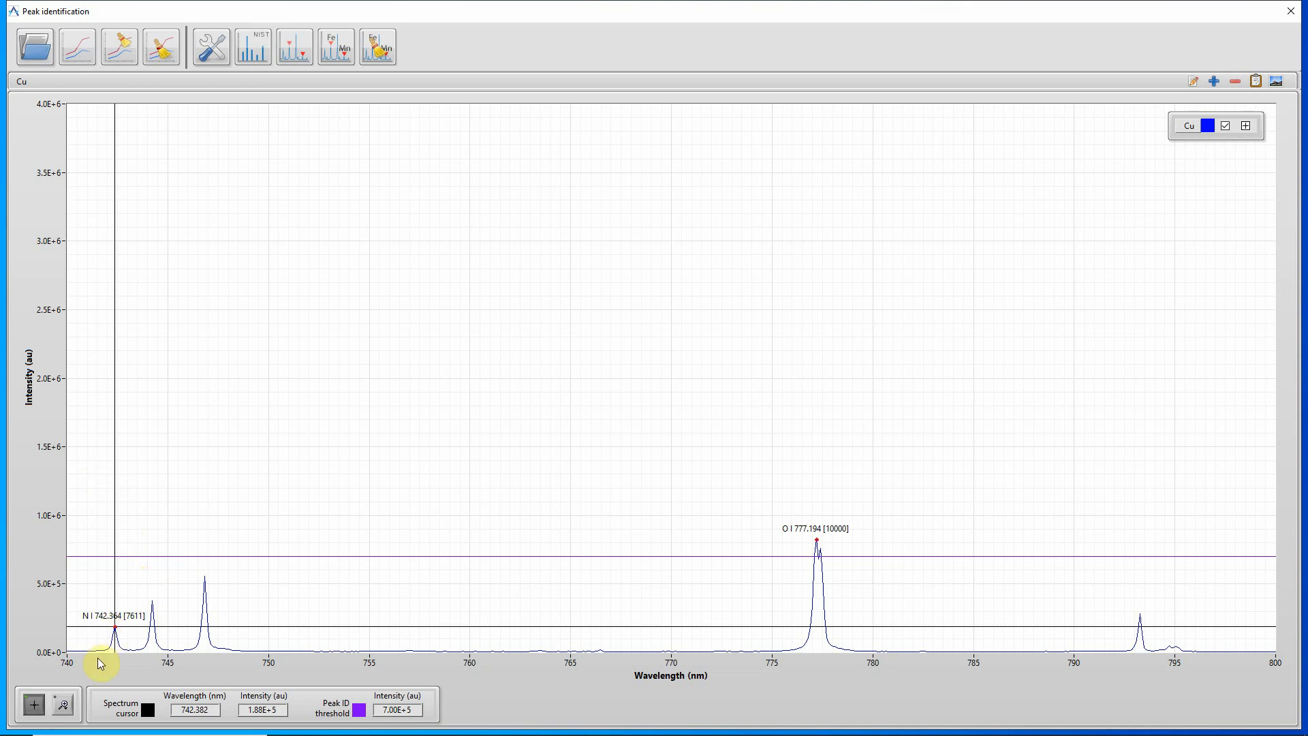
- Mark and annotate the peaks at about 744.2 nm and 746.8 nm using the spectrum cursor
{"action": "left_click_drag", "start_coordinate": [114, 533], "coordinate": [149, 536]}
{"action": "left_click", "coordinate": [1215, 82]}
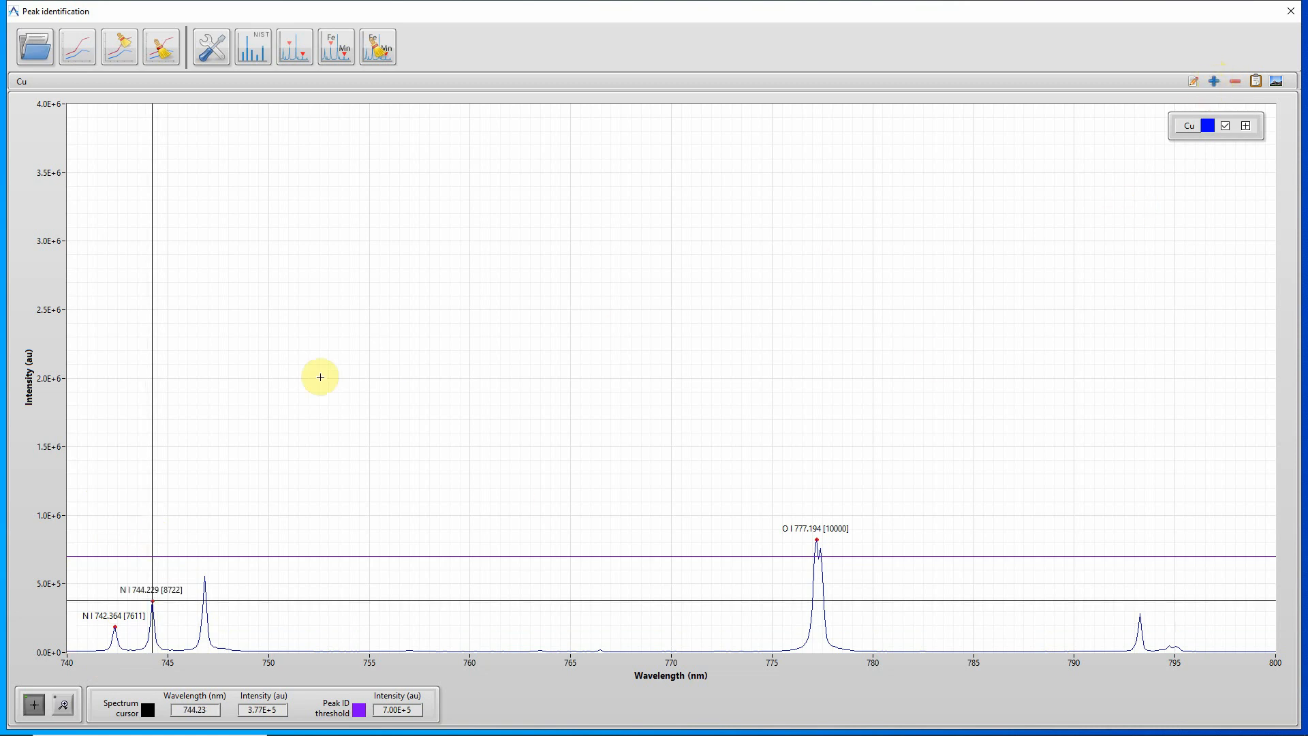
{"action": "left_click", "coordinate": [153, 461]}
{"action": "left_click_drag", "start_coordinate": [157, 463], "coordinate": [205, 468]}
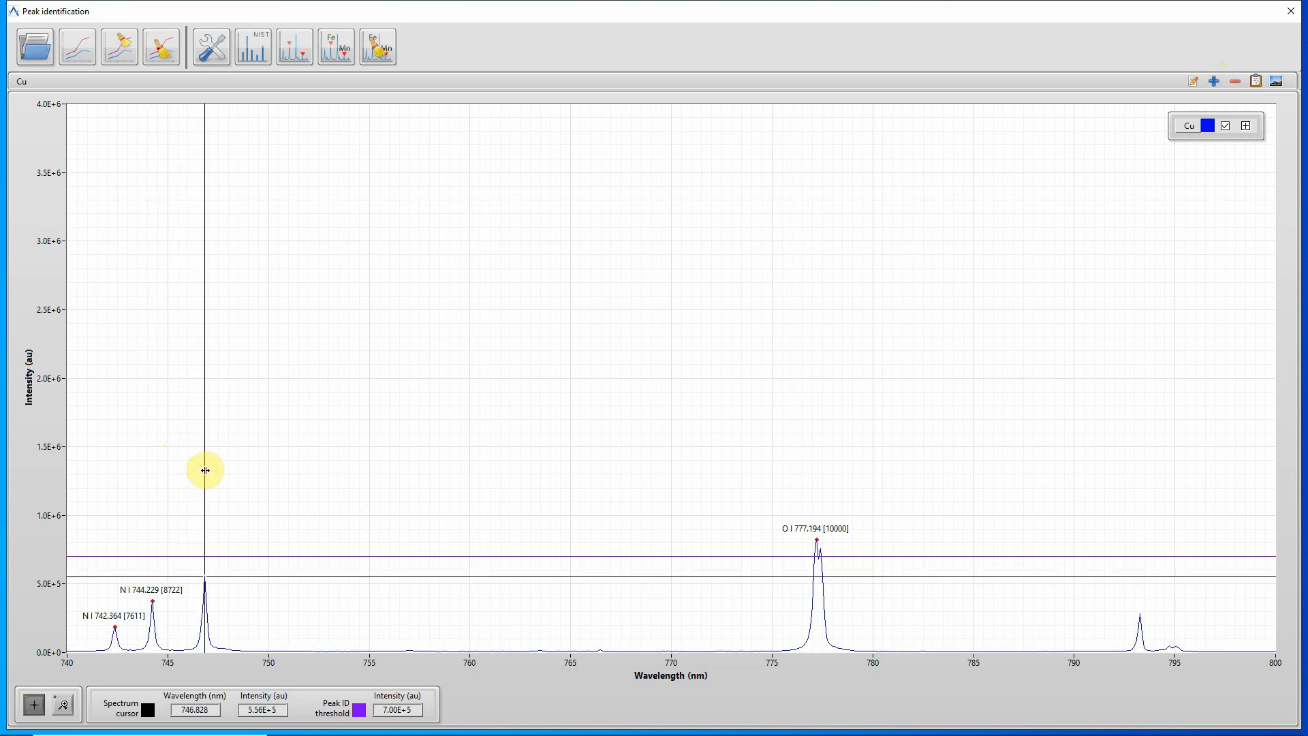
{"action": "left_click", "coordinate": [1215, 85]}
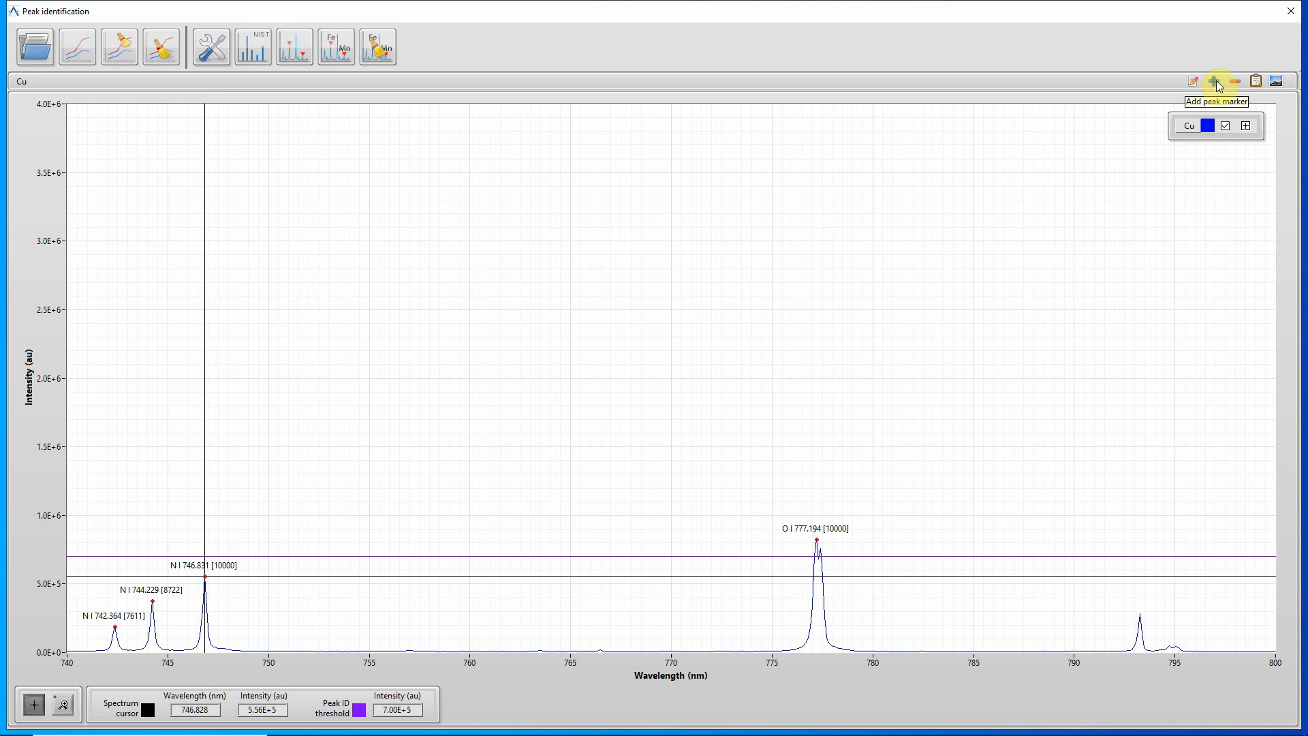
- Delete the annotation and the marker of the peak at 746.828 nm, and add both back at the spectrum cursor
{"action": "left_click", "coordinate": [1236, 81]}
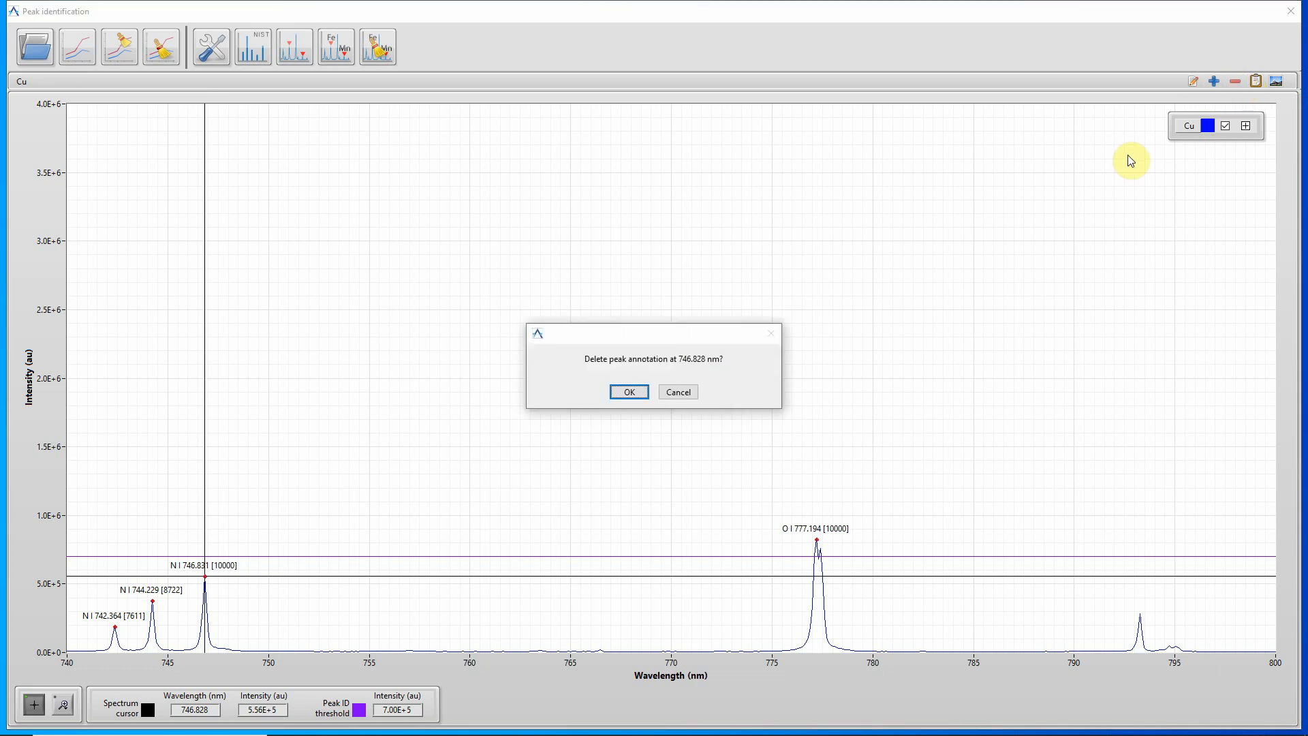
{"action": "left_click", "coordinate": [629, 393]}
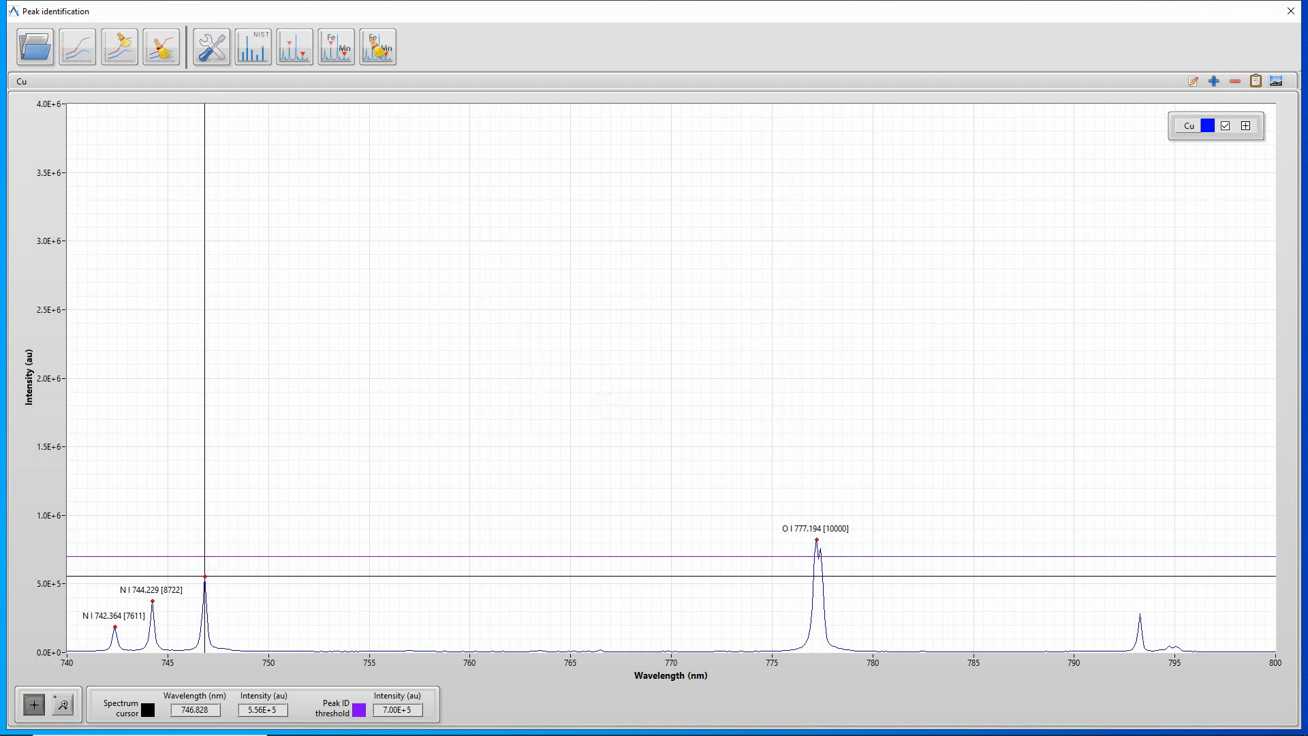
{"action": "left_click", "coordinate": [1236, 81]}
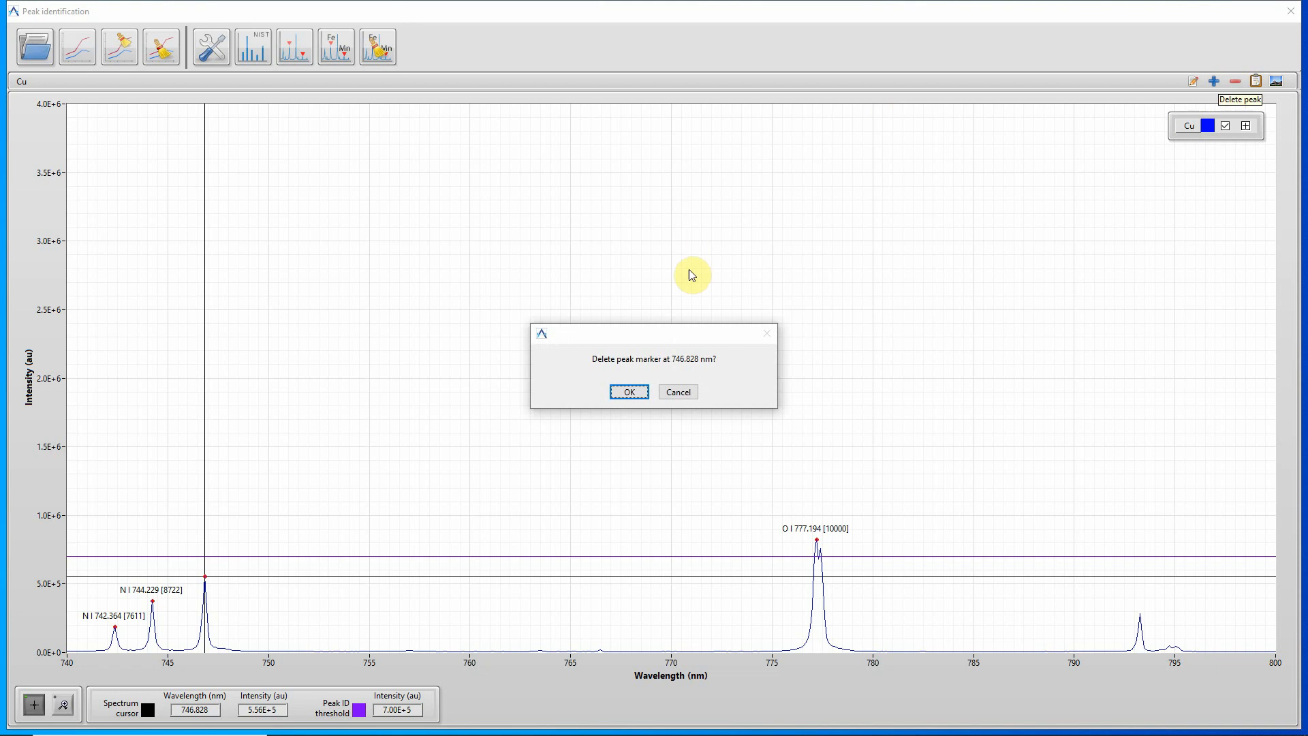
{"action": "left_click", "coordinate": [633, 394]}
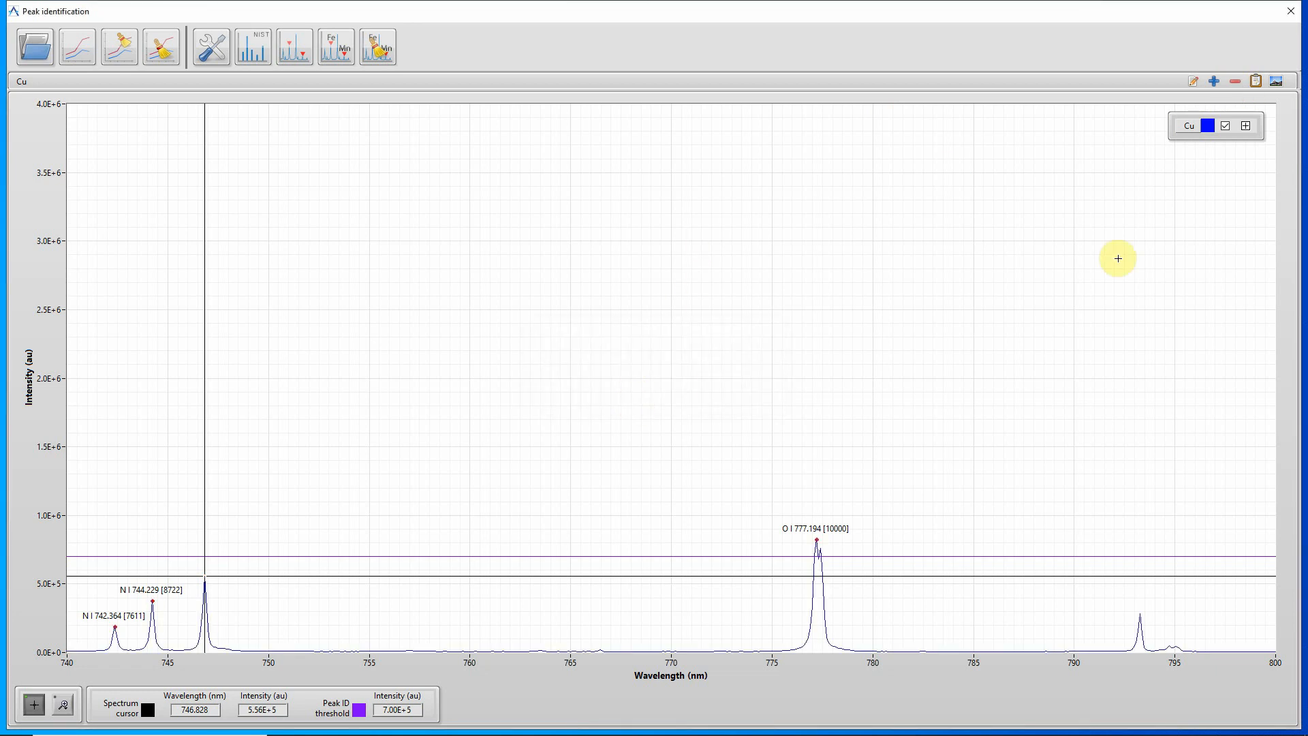
{"action": "left_click", "coordinate": [1213, 82]}
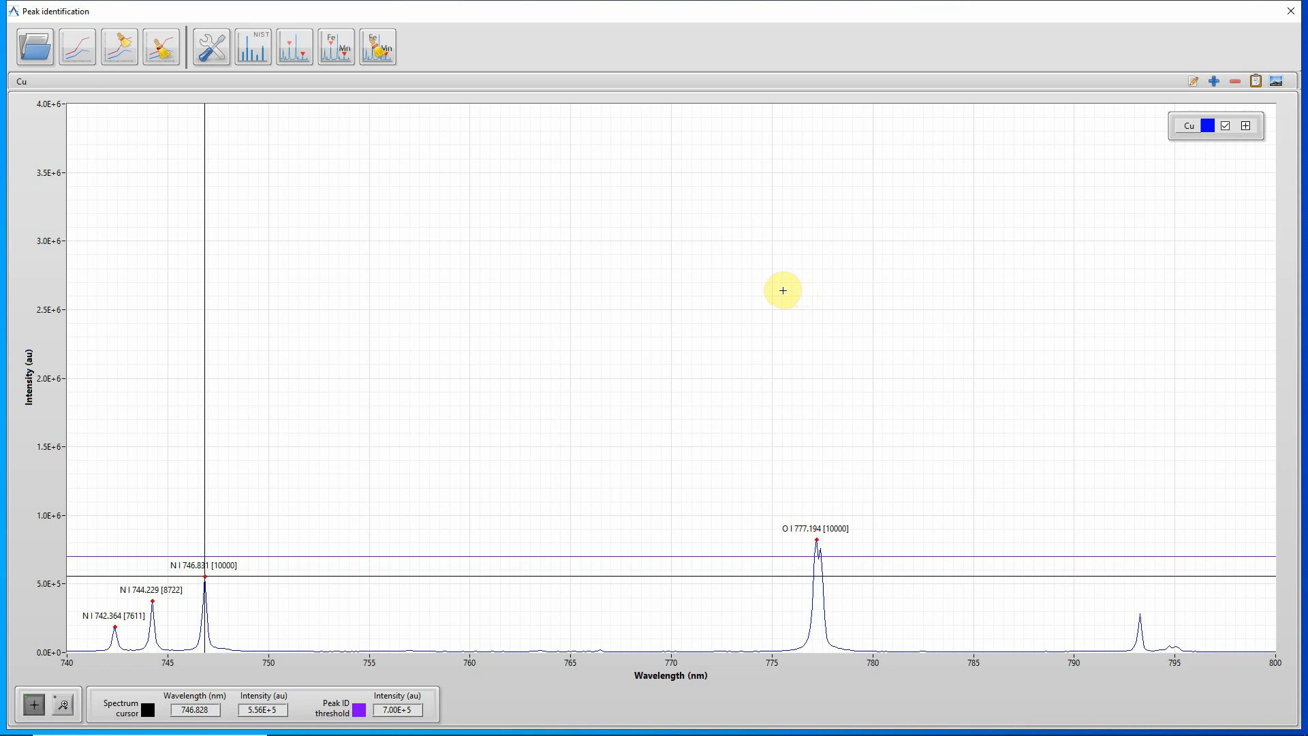
- Apply the minimum intensity of 0 to all selected elements and re-identify the peaks in the displayed wavelength range
{"action": "left_click", "coordinate": [224, 56]}
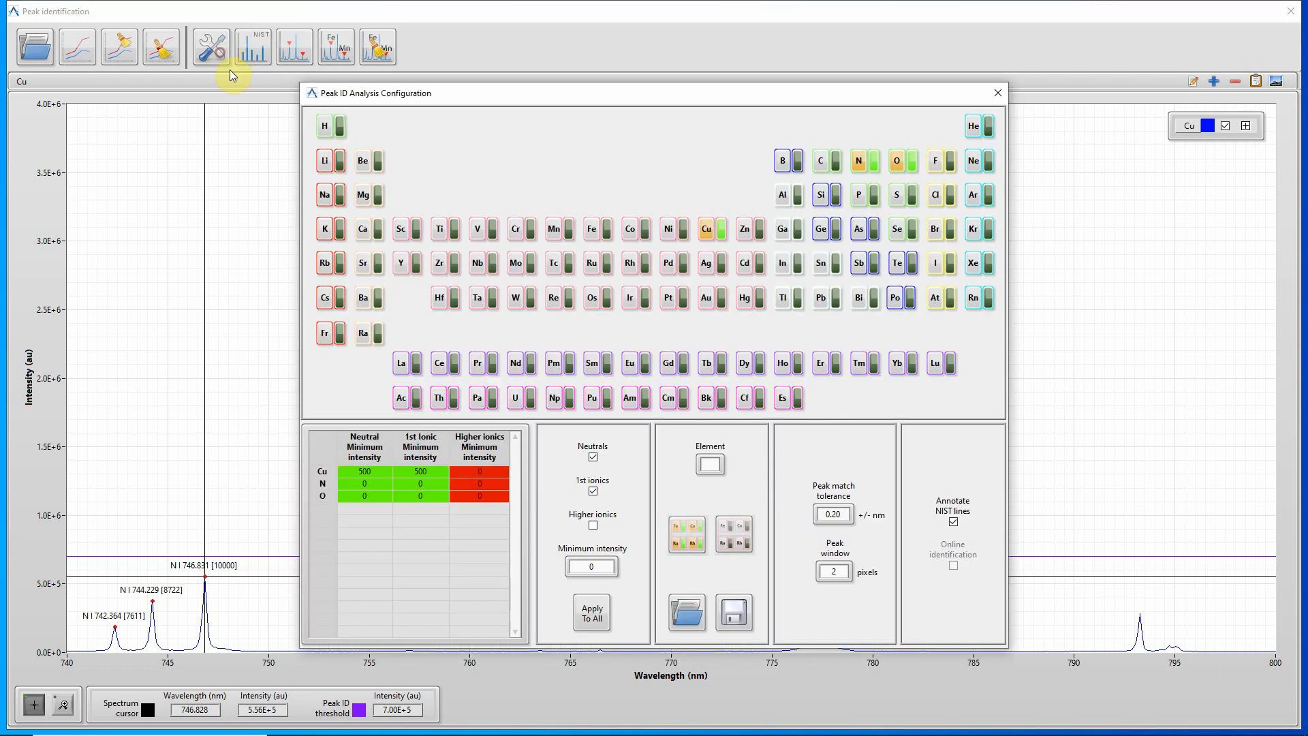
{"action": "left_click", "coordinate": [591, 612]}
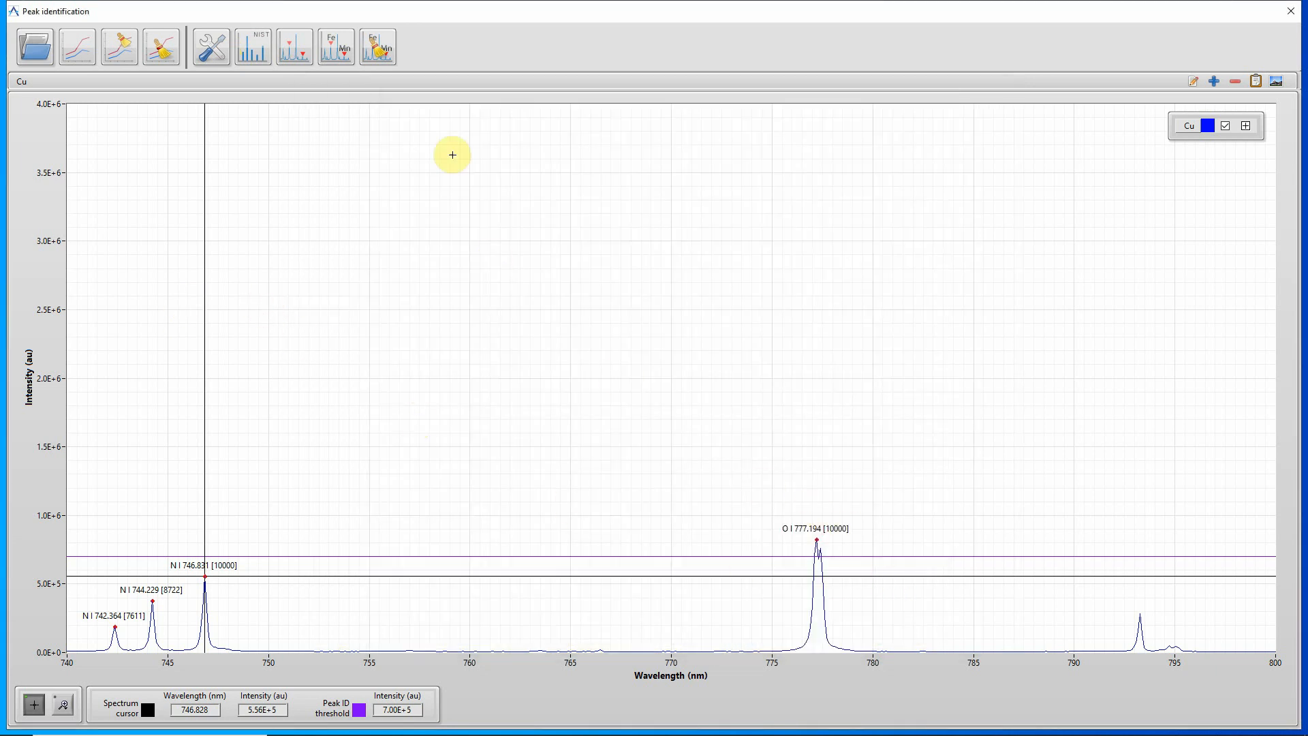
{"action": "left_click", "coordinate": [331, 52]}
{"action": "left_click", "coordinate": [639, 397]}
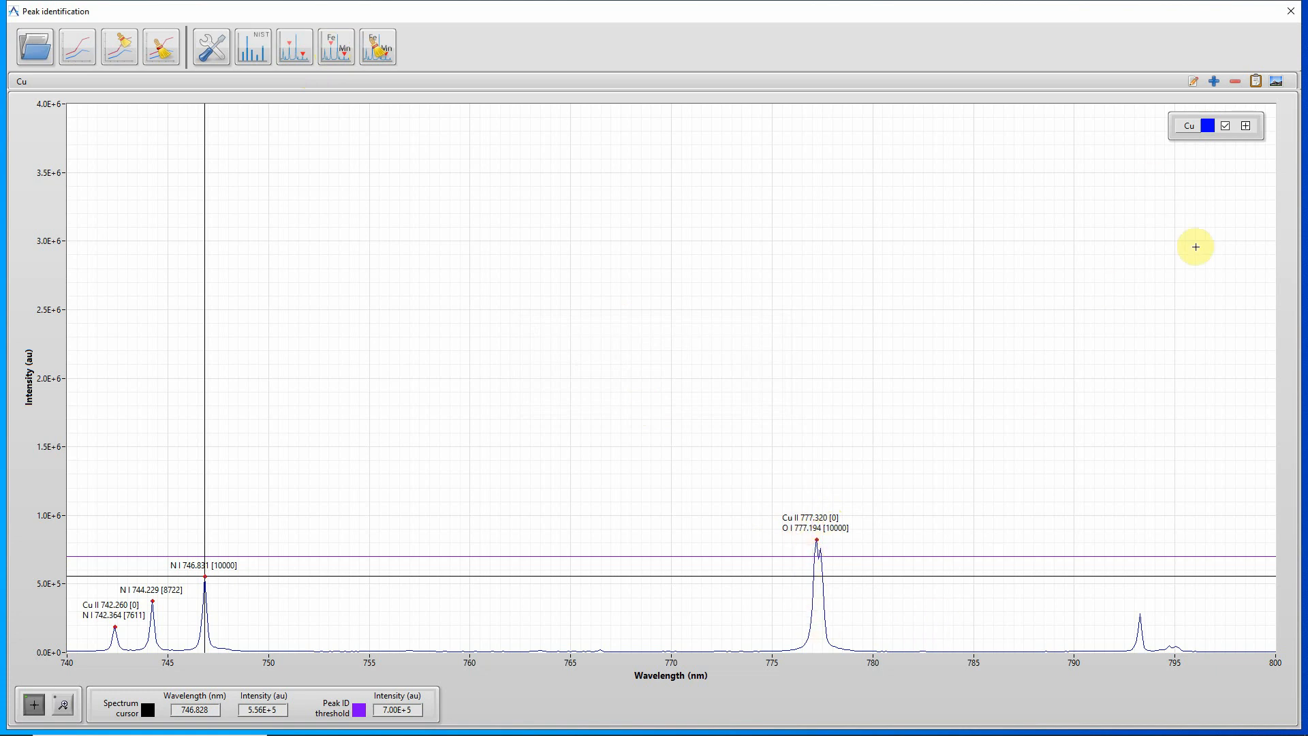
- Place the spectrum cursor on the peak at 777.197 nm and remove the Cu II 777.320 [0] line from its annotation
{"action": "left_click", "coordinate": [43, 706]}
{"action": "left_click_drag", "start_coordinate": [211, 541], "coordinate": [818, 594]}
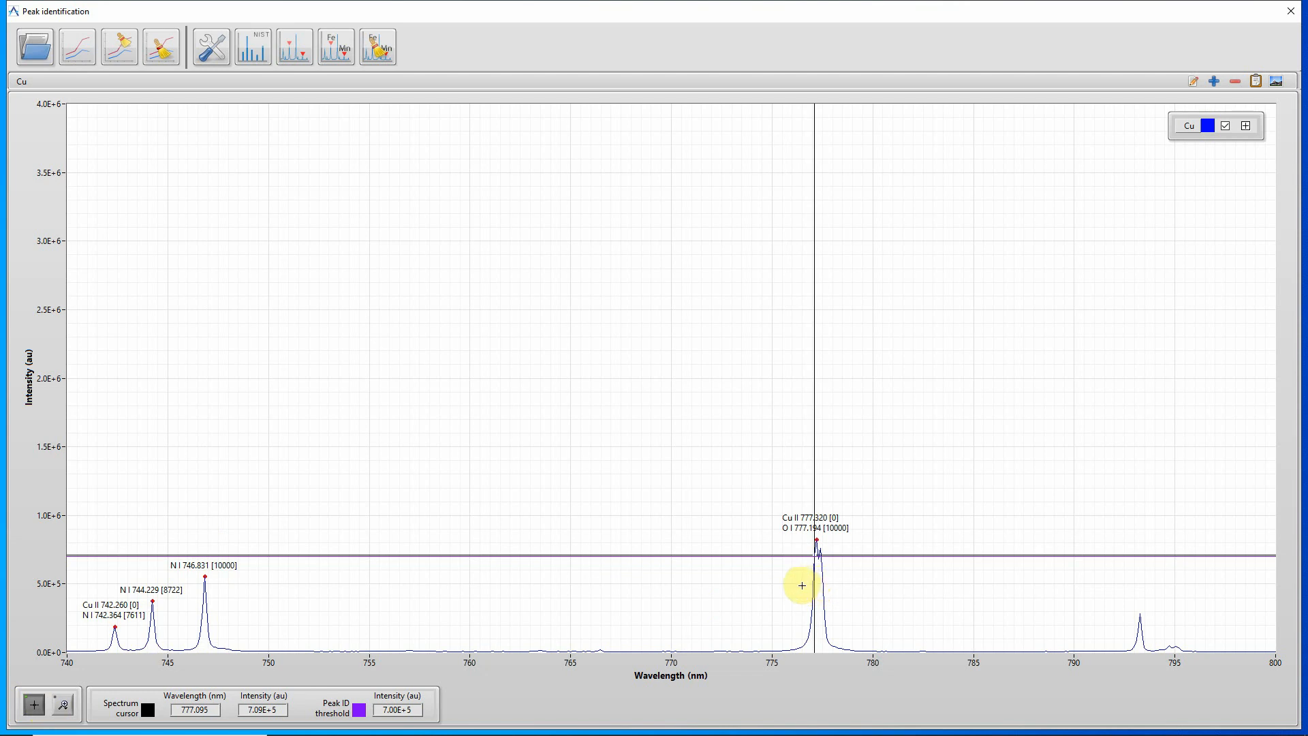
{"action": "left_click_drag", "start_coordinate": [803, 587], "coordinate": [805, 584]}
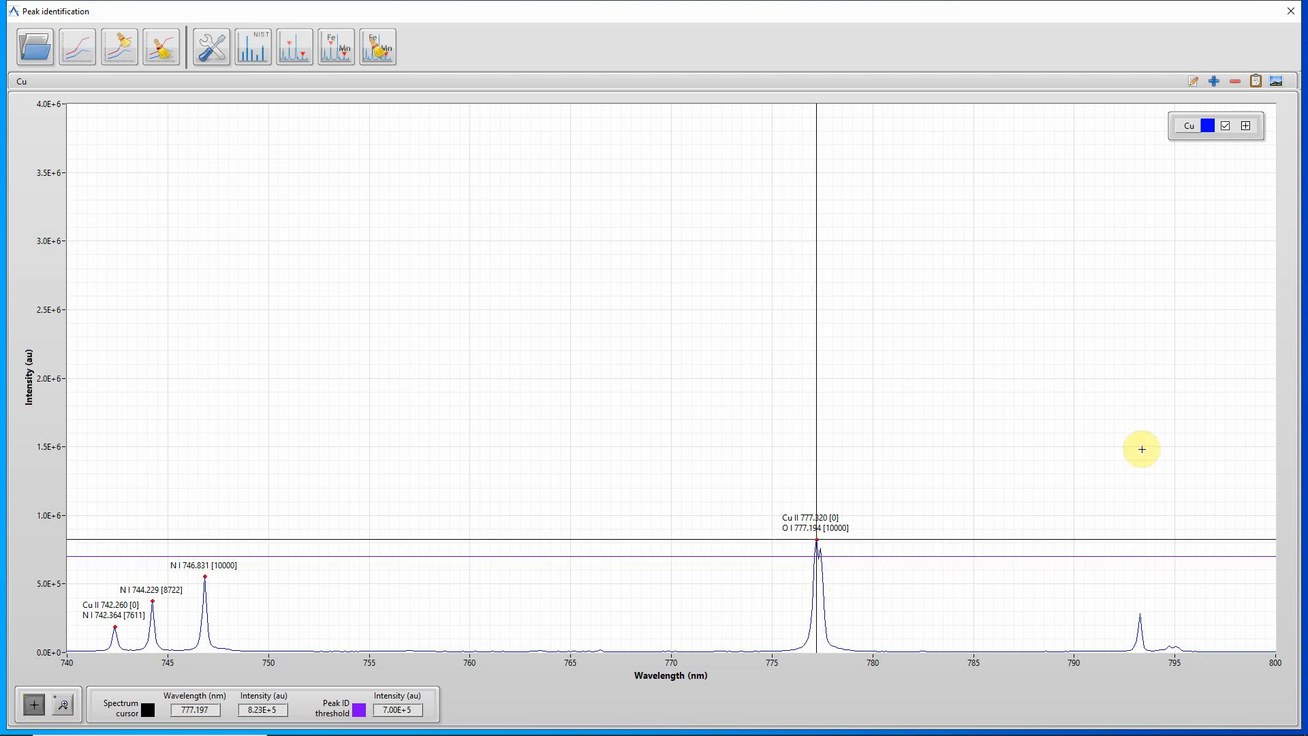
{"action": "left_click", "coordinate": [1194, 81]}
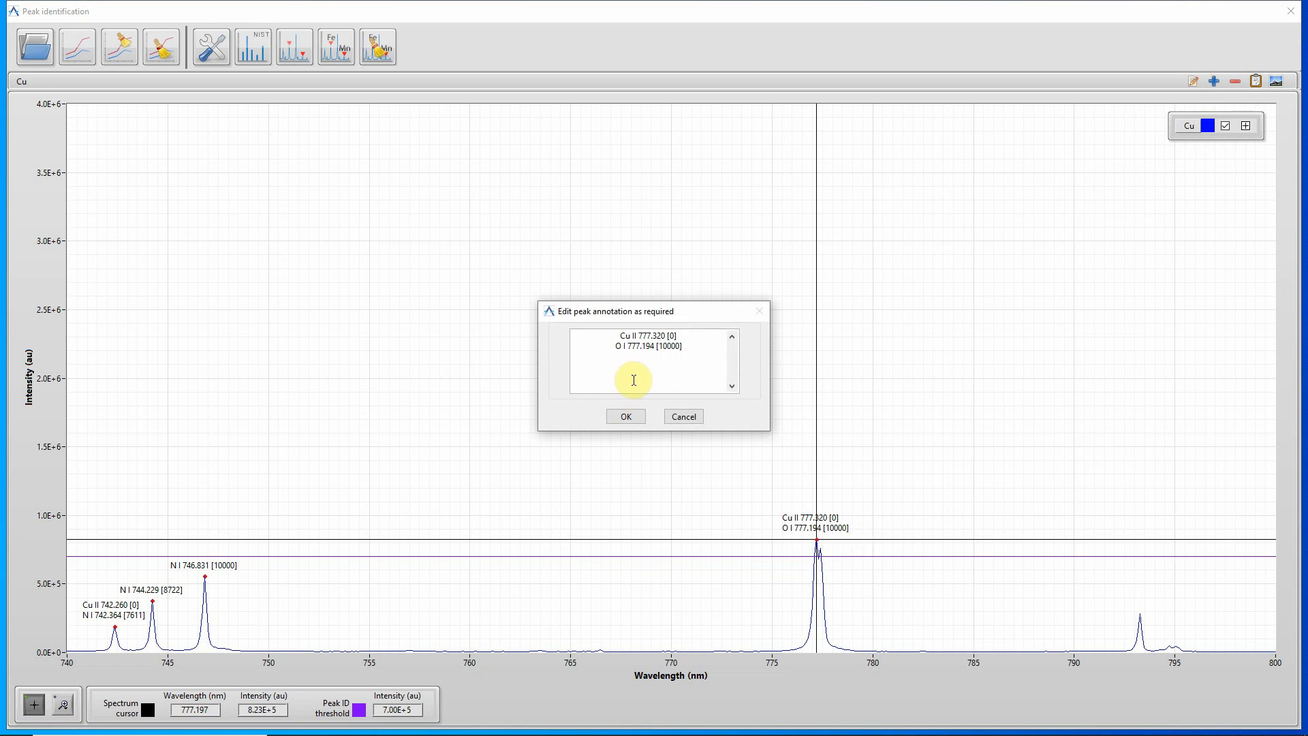
{"action": "left_click_drag", "start_coordinate": [700, 337], "coordinate": [614, 333]}
{"action": "key", "text": "BackSpace"}
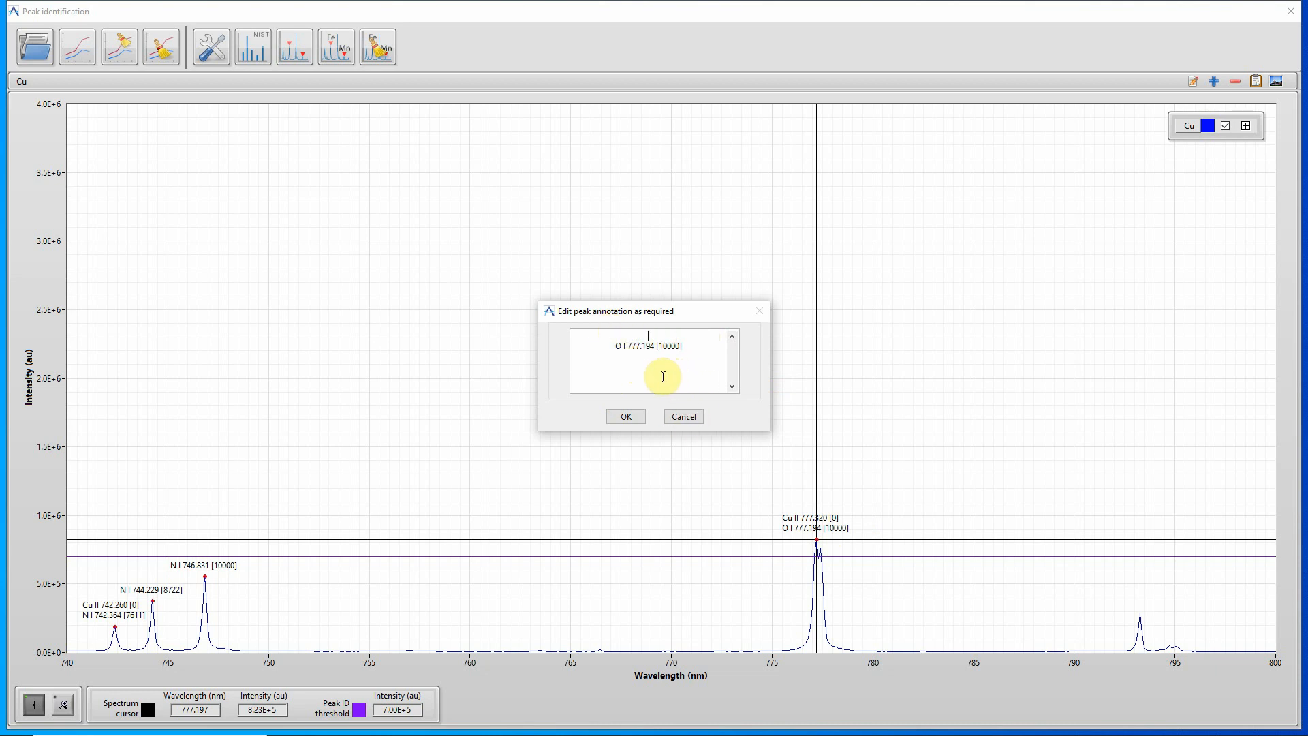
{"action": "left_click", "coordinate": [610, 349]}
{"action": "key", "text": "BackSpace"}
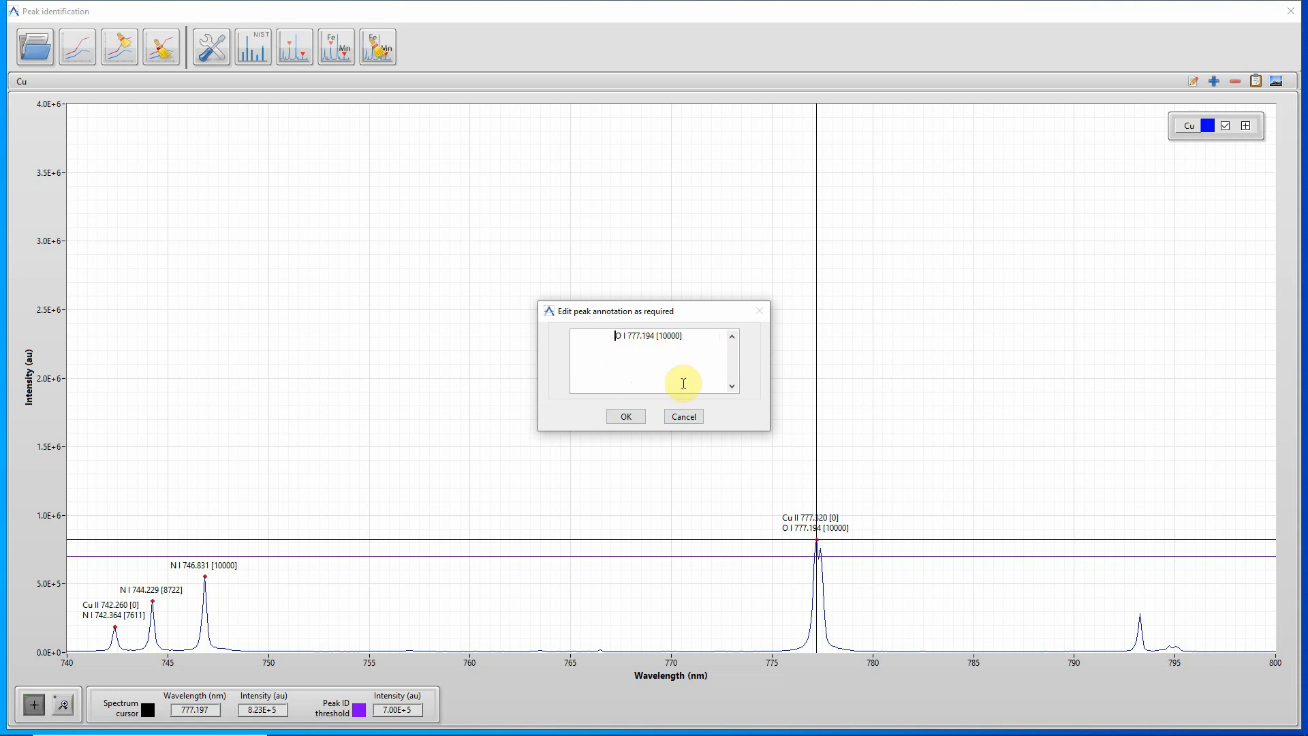
{"action": "left_click", "coordinate": [626, 416]}
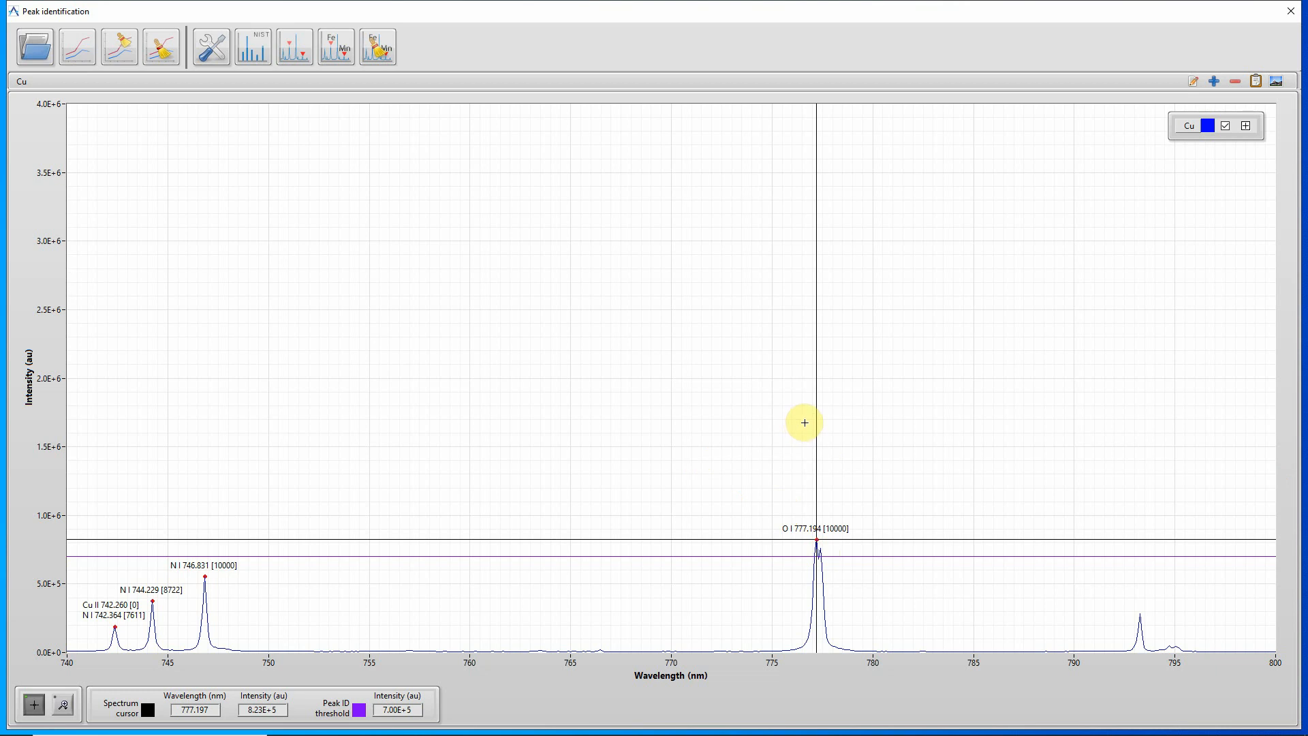
- Place the spectrum cursor on the peak at 742.382 nm and remove the Cu II 742.260 [0] line from its annotation
{"action": "left_click_drag", "start_coordinate": [816, 416], "coordinate": [108, 502]}
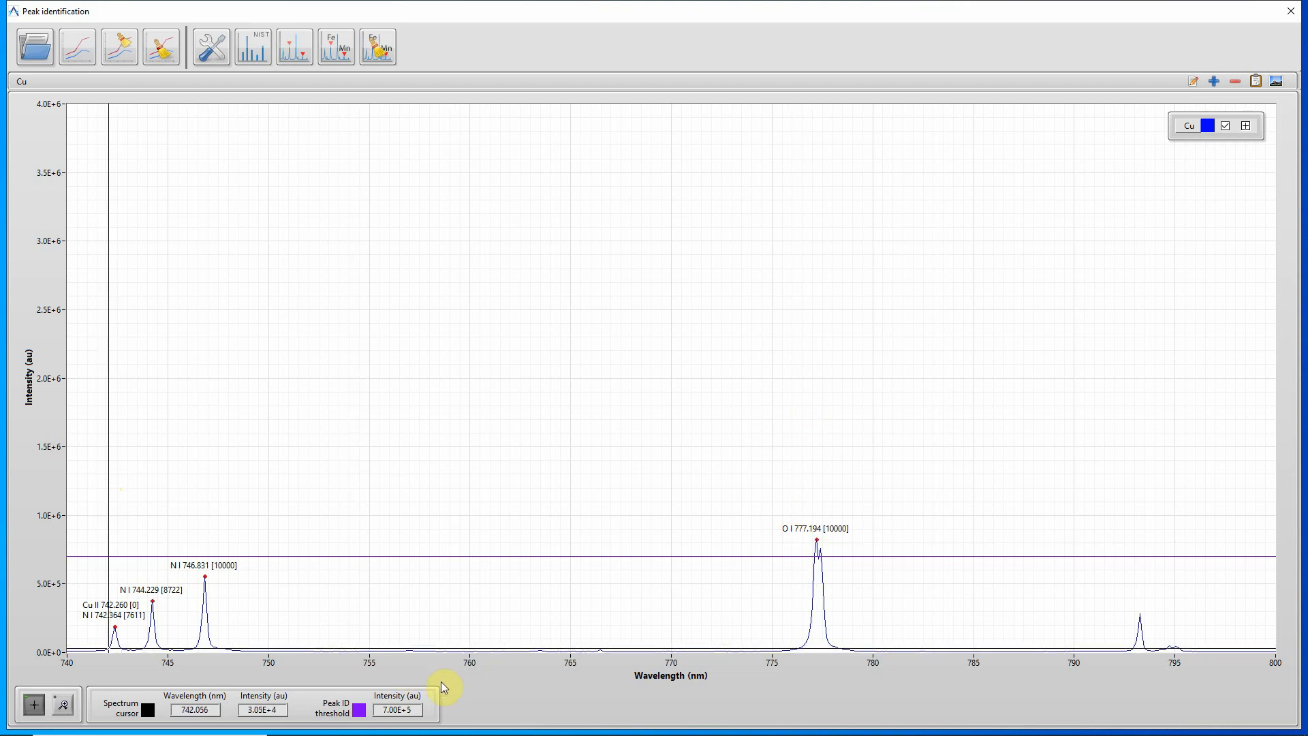
{"action": "left_click", "coordinate": [1194, 82]}
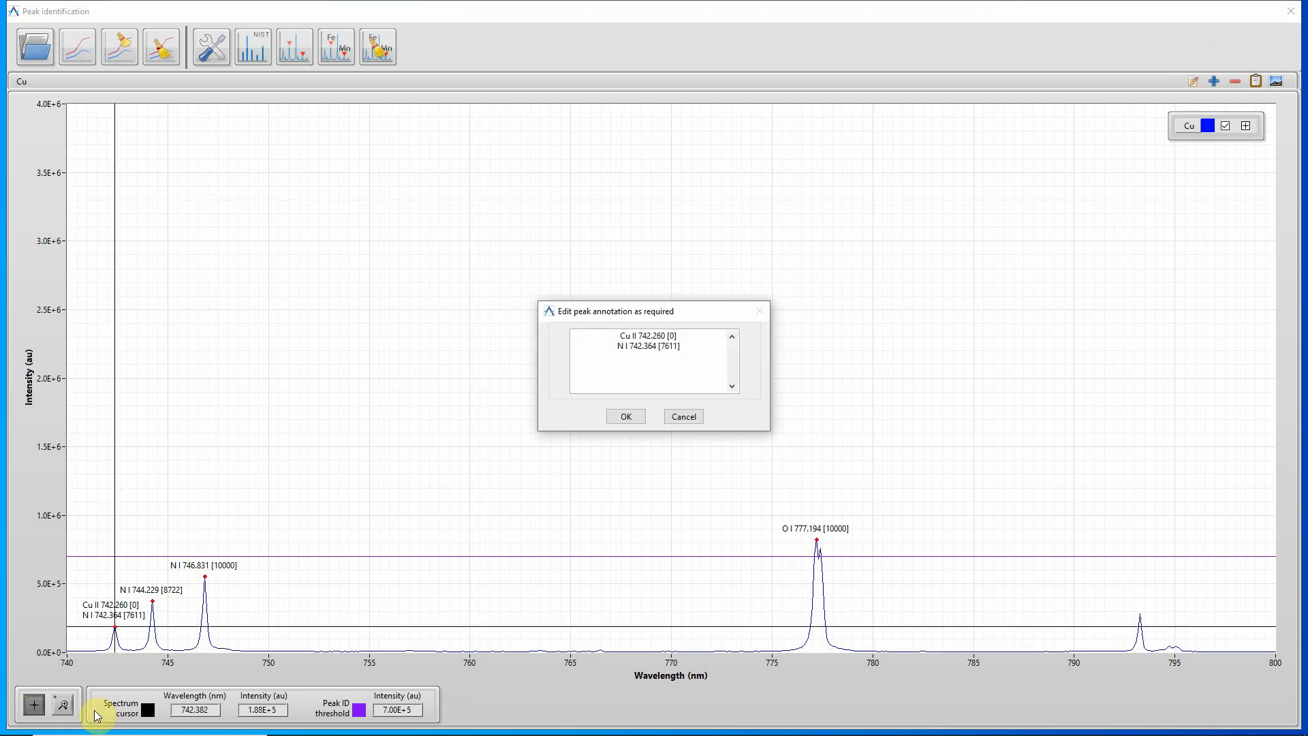
{"action": "left_click_drag", "start_coordinate": [109, 630], "coordinate": [116, 628]}
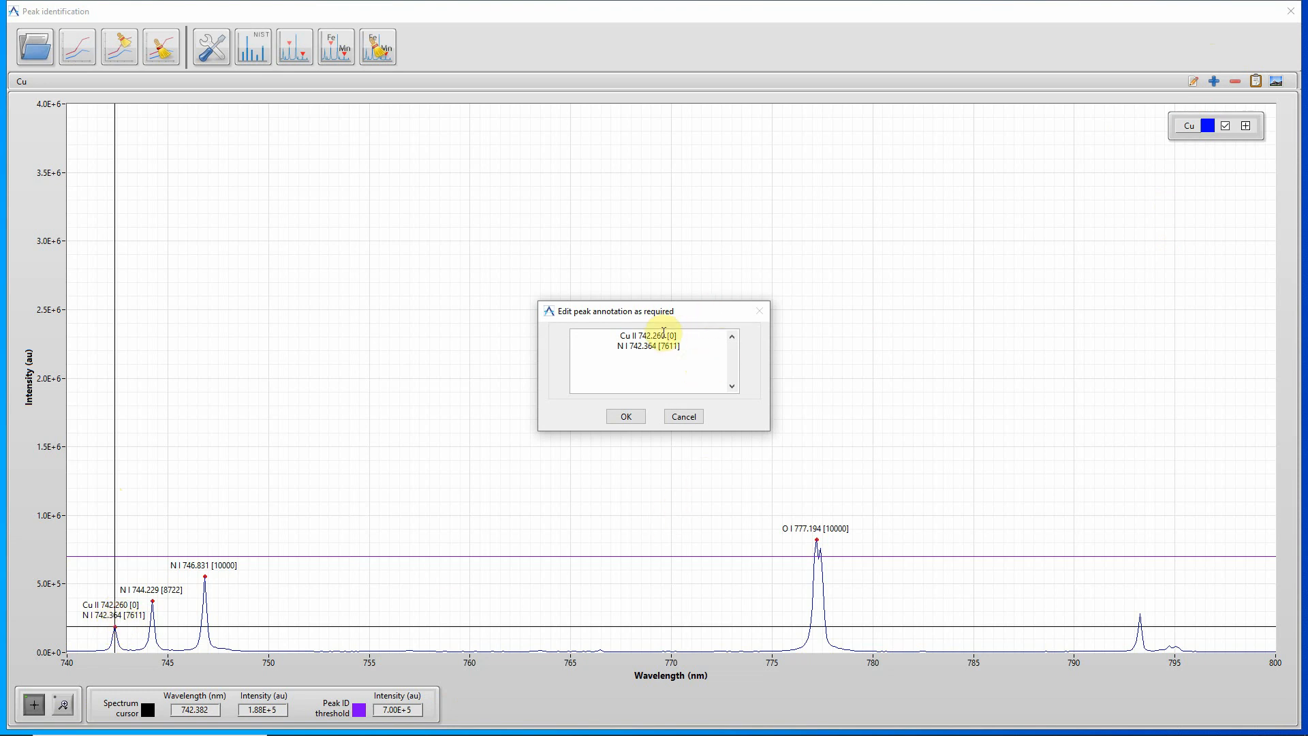
{"action": "left_click", "coordinate": [618, 347]}
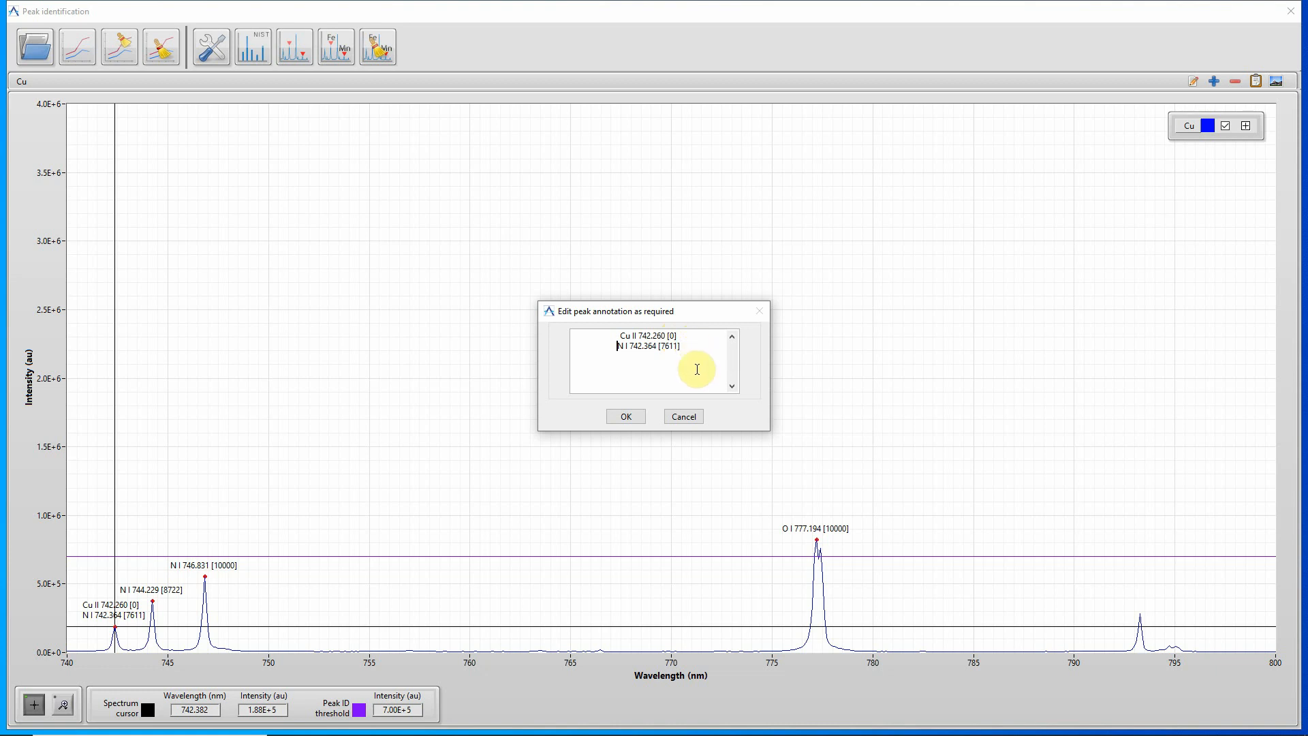
{"action": "key", "text": "BackSpace"}
{"action": "key", "text": "BackSpace"}
{"action": "key", "text": "BackSpace"}
{"action": "key", "text": "BackSpace"}
{"action": "key", "text": "BackSpace"}
{"action": "key", "text": "BackSpace"}
{"action": "key", "text": "BackSpace"}
{"action": "key", "text": "BackSpace"}
{"action": "key", "text": "BackSpace"}
{"action": "key", "text": "BackSpace"}
{"action": "key", "text": "BackSpace"}
{"action": "key", "text": "BackSpace"}
{"action": "key", "text": "BackSpace"}
{"action": "key", "text": "BackSpace"}
{"action": "key", "text": "BackSpace"}
{"action": "key", "text": "BackSpace"}
{"action": "key", "text": "BackSpace"}
{"action": "key", "text": "BackSpace"}
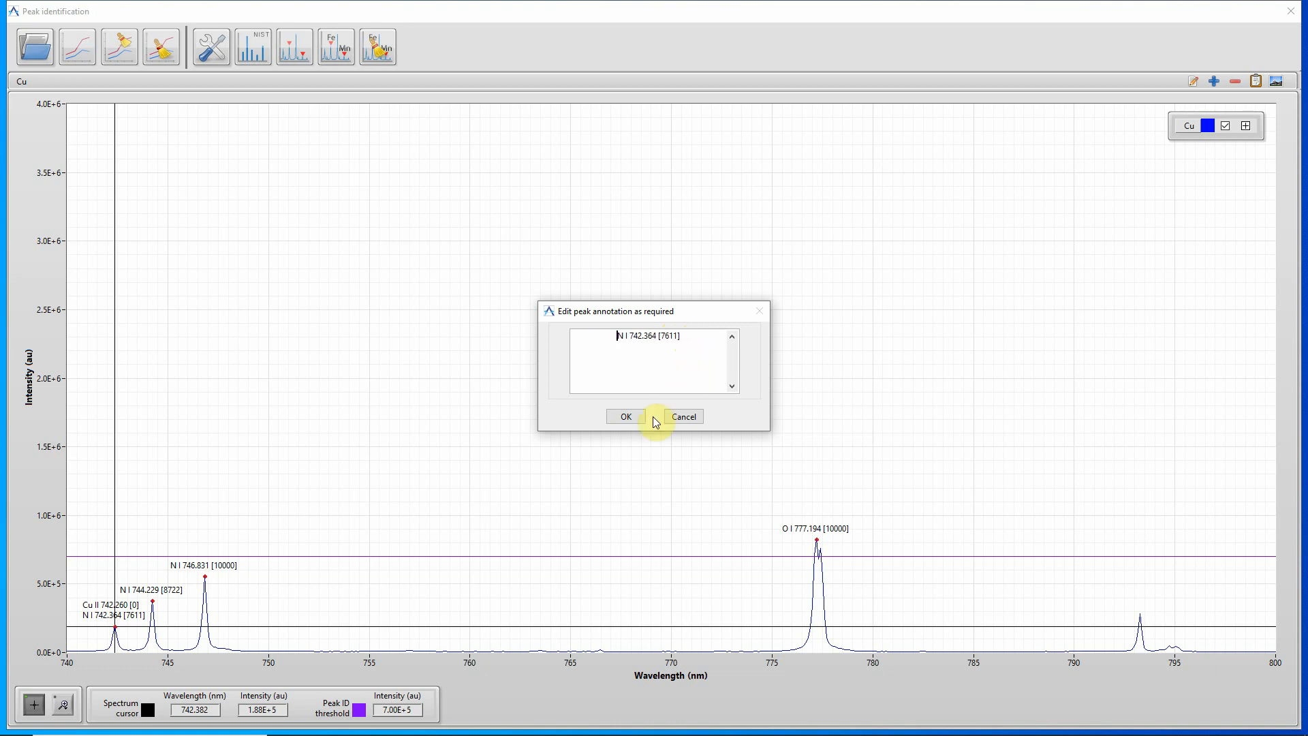
{"action": "left_click", "coordinate": [627, 417]}
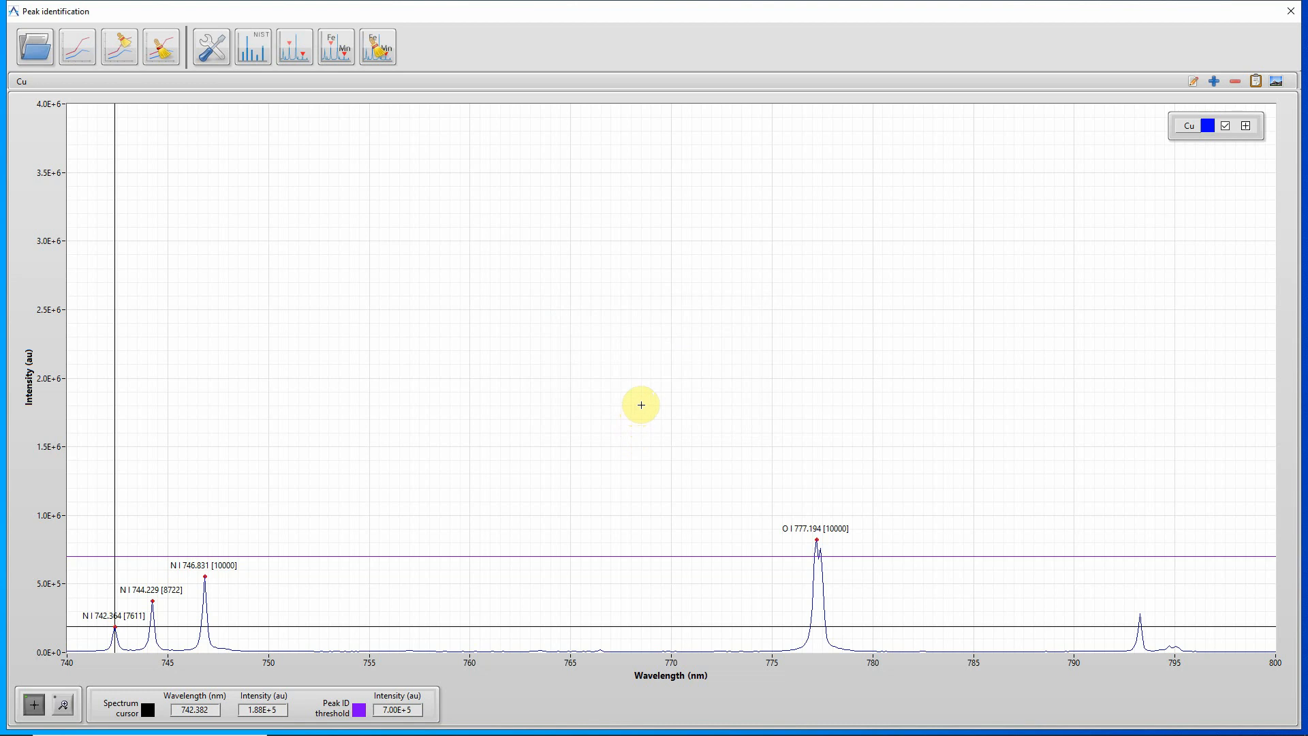
- Restore the full wavelength range of the spectrum and delete all peak markers and annotations in it
{"action": "left_click", "coordinate": [61, 704]}
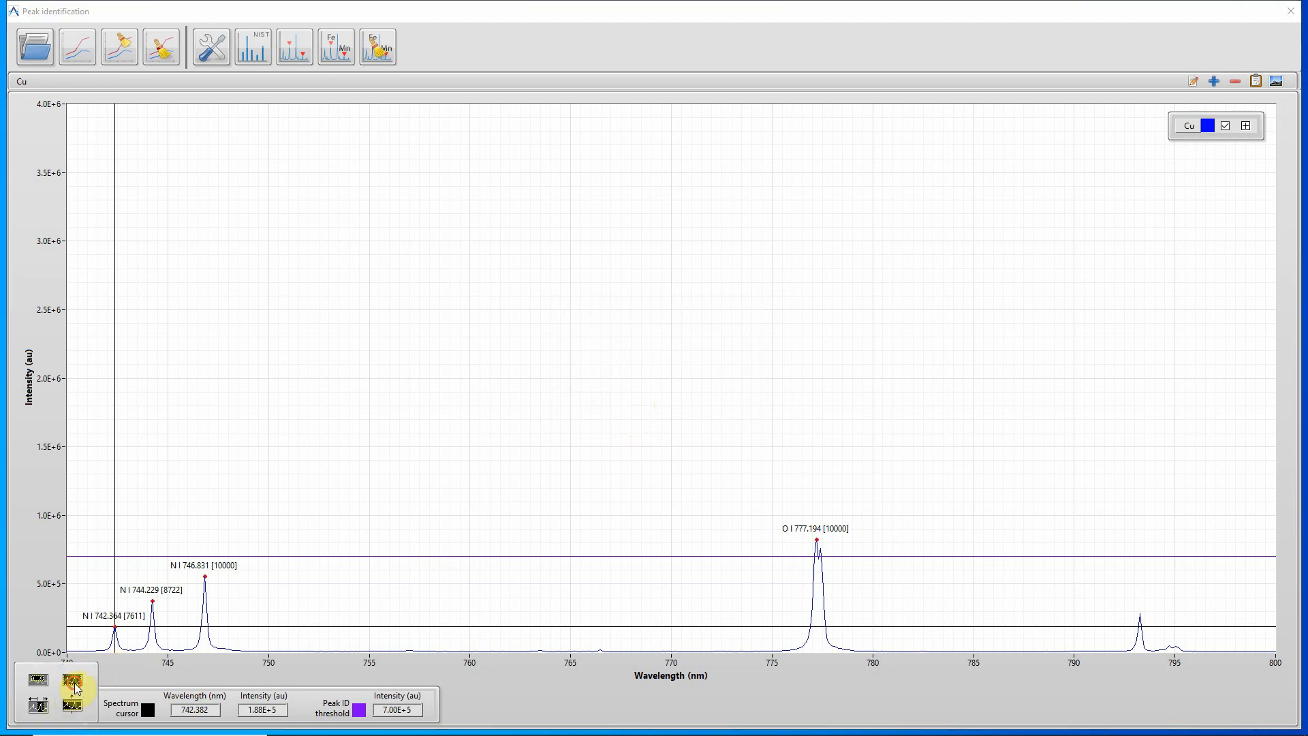
{"action": "left_click", "coordinate": [75, 684]}
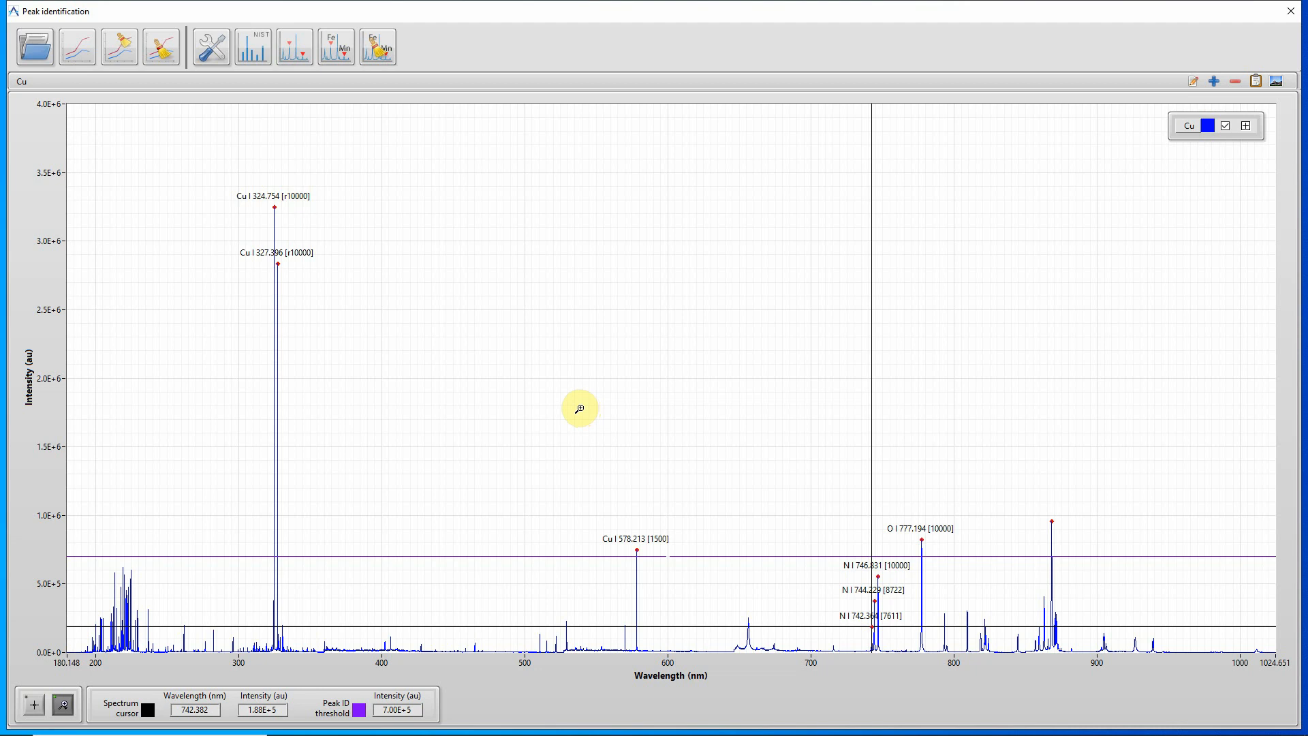
{"action": "left_click", "coordinate": [379, 49]}
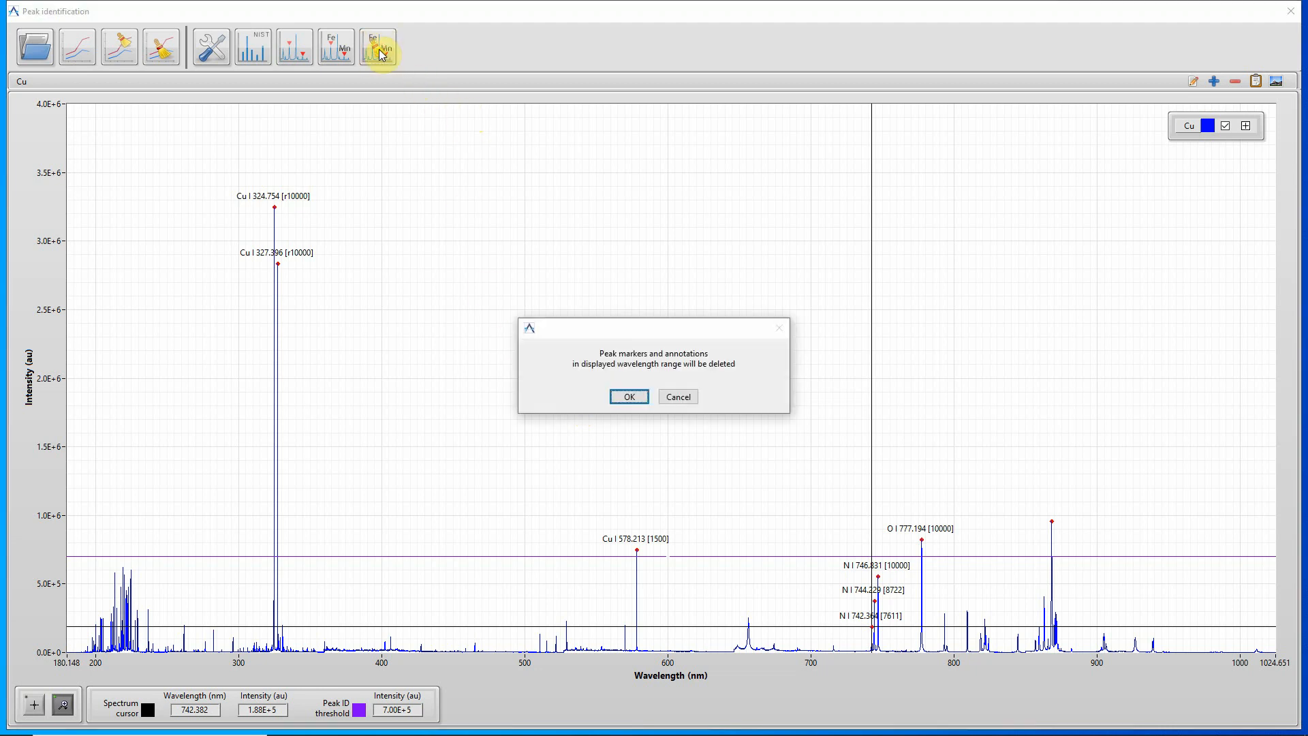
{"action": "left_click", "coordinate": [621, 398]}
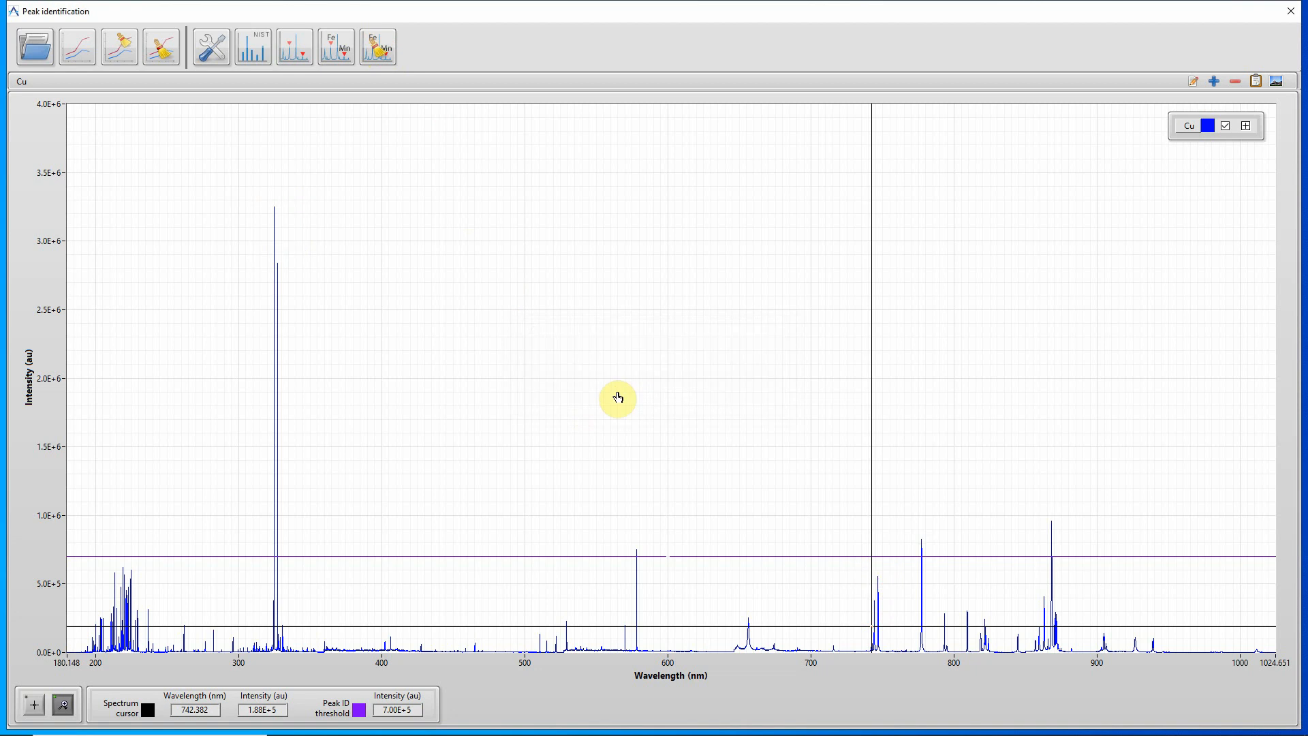